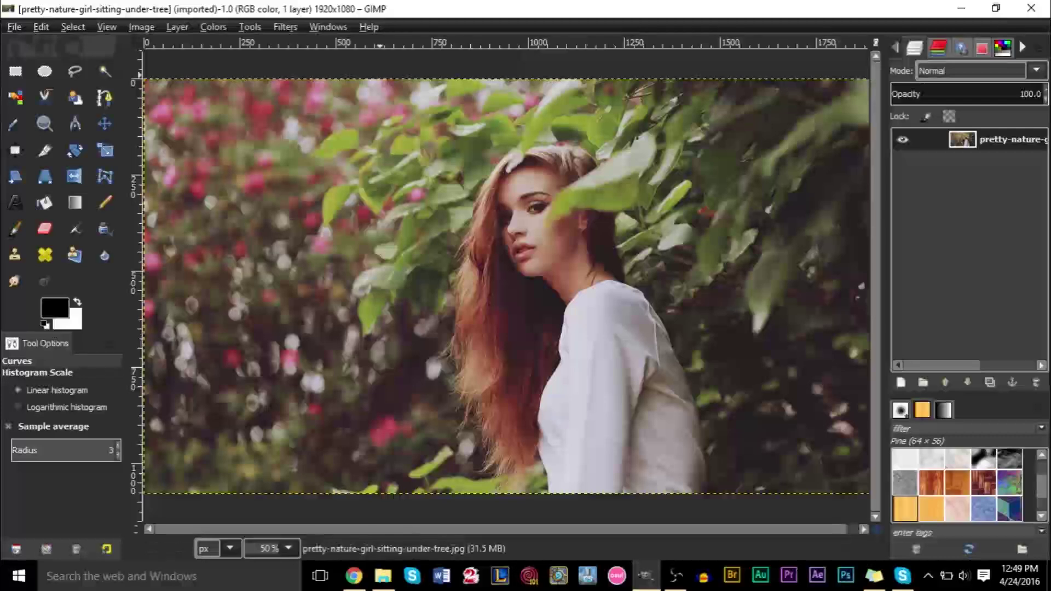
# Step: Open Curves for the photo and bend the Value curve into an exaggerated shape with three added points
pyautogui.click(212, 27)
pyautogui.click(259, 166)
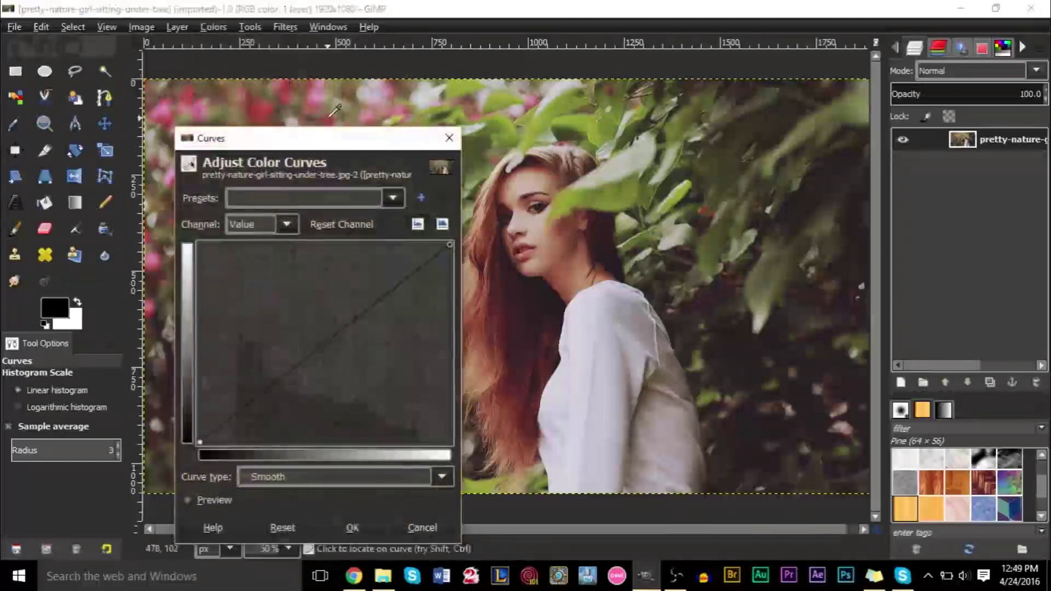
pyautogui.moveTo(287, 137); pyautogui.dragTo(383, 41)
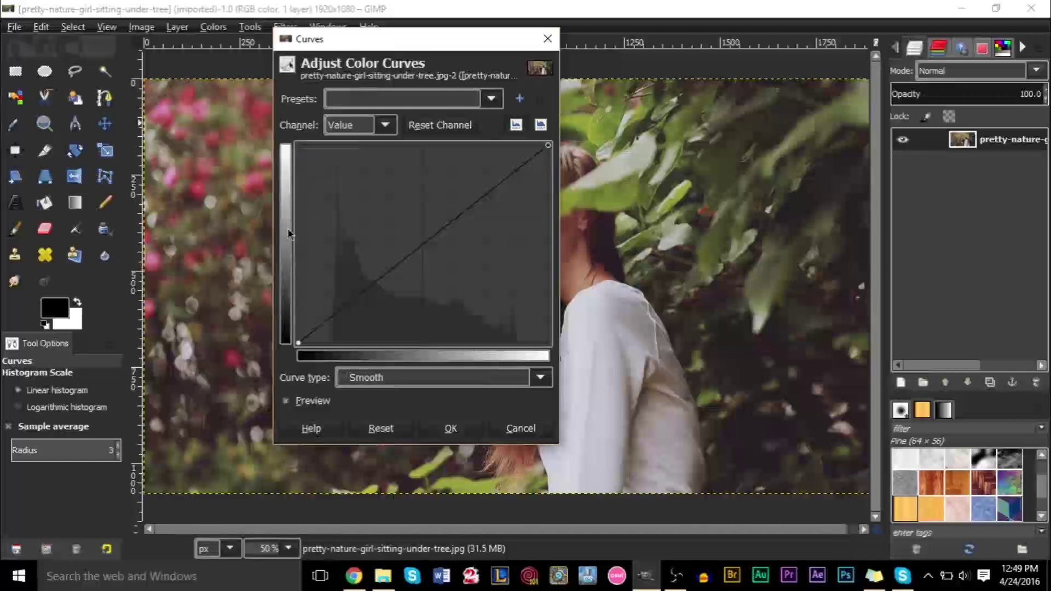
pyautogui.moveTo(388, 272); pyautogui.dragTo(465, 222)
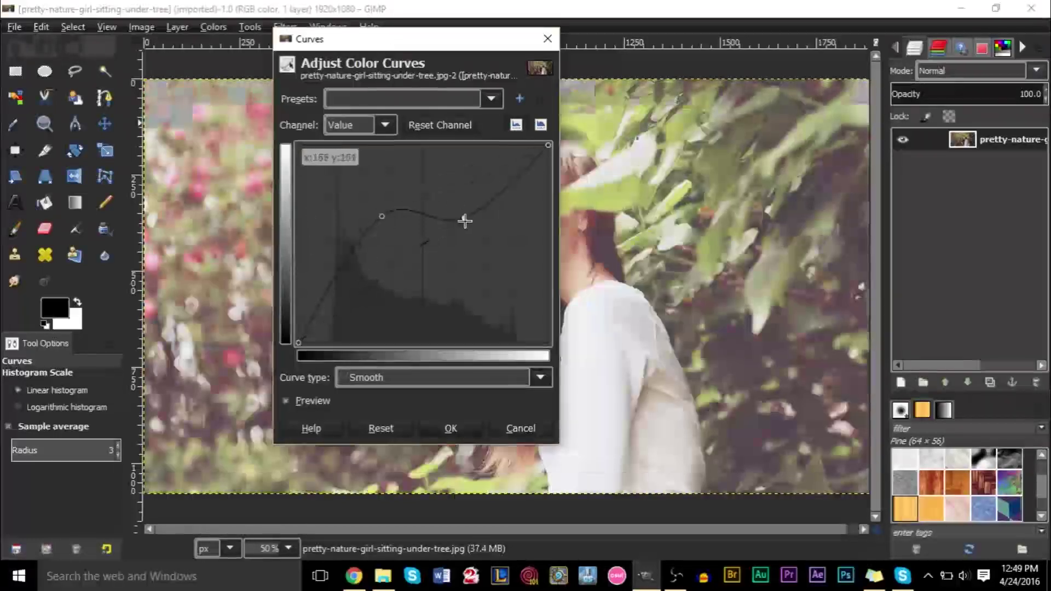
pyautogui.click(356, 319)
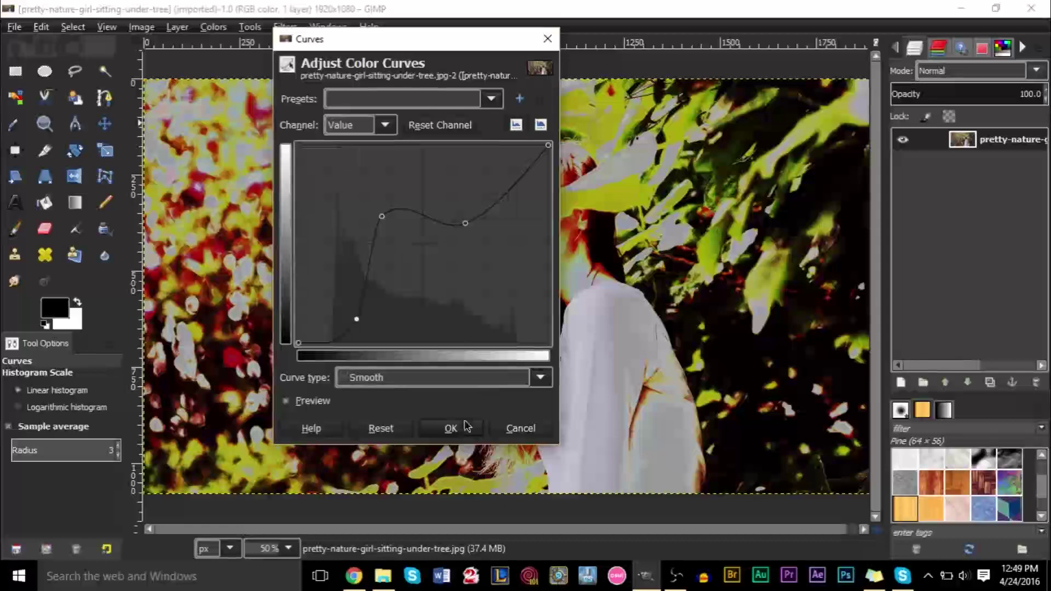
pyautogui.moveTo(420, 44); pyautogui.dragTo(393, 59)
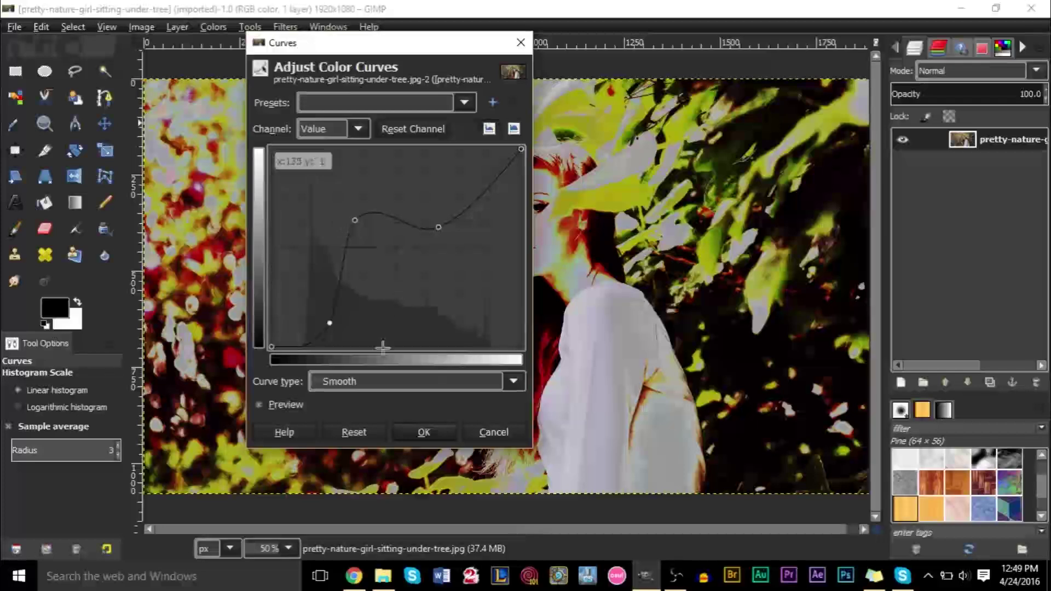
# Step: Reset the exaggerated curve and close Curves without applying an adjustment
pyautogui.click(350, 432)
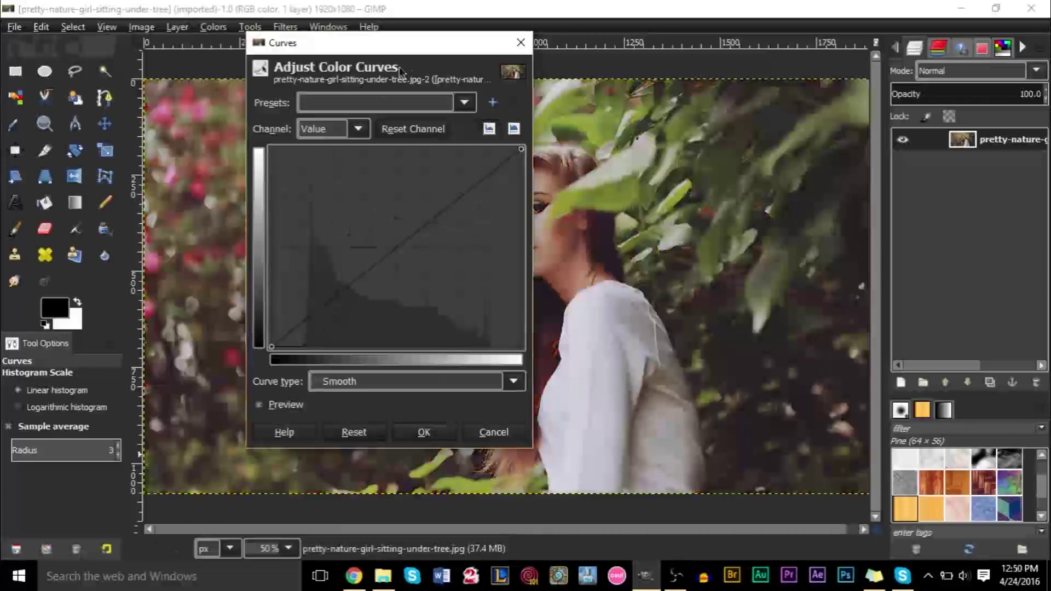
pyautogui.moveTo(424, 59); pyautogui.dragTo(291, 99)
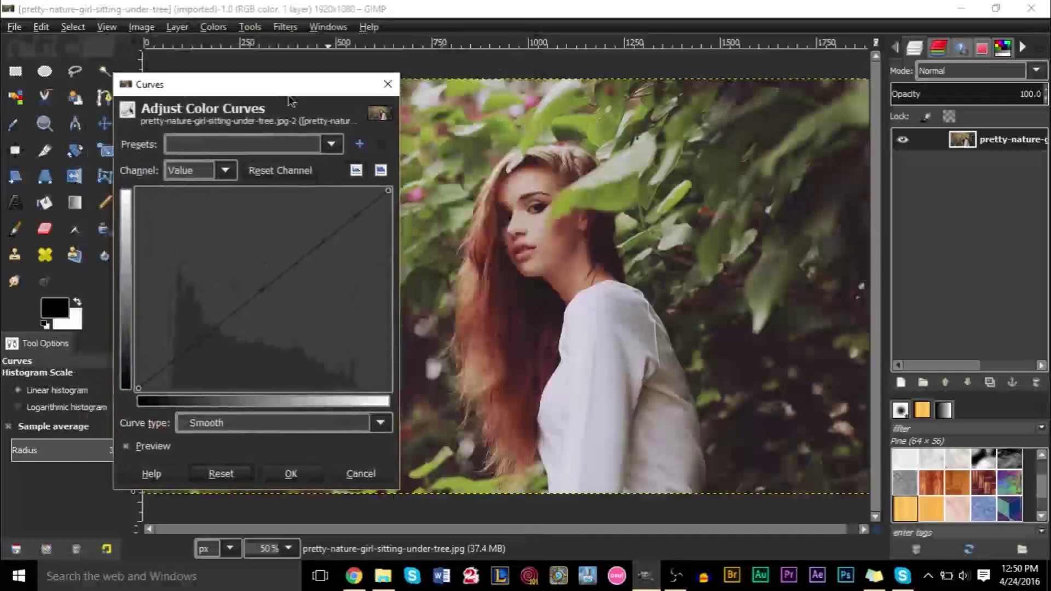
pyautogui.click(389, 84)
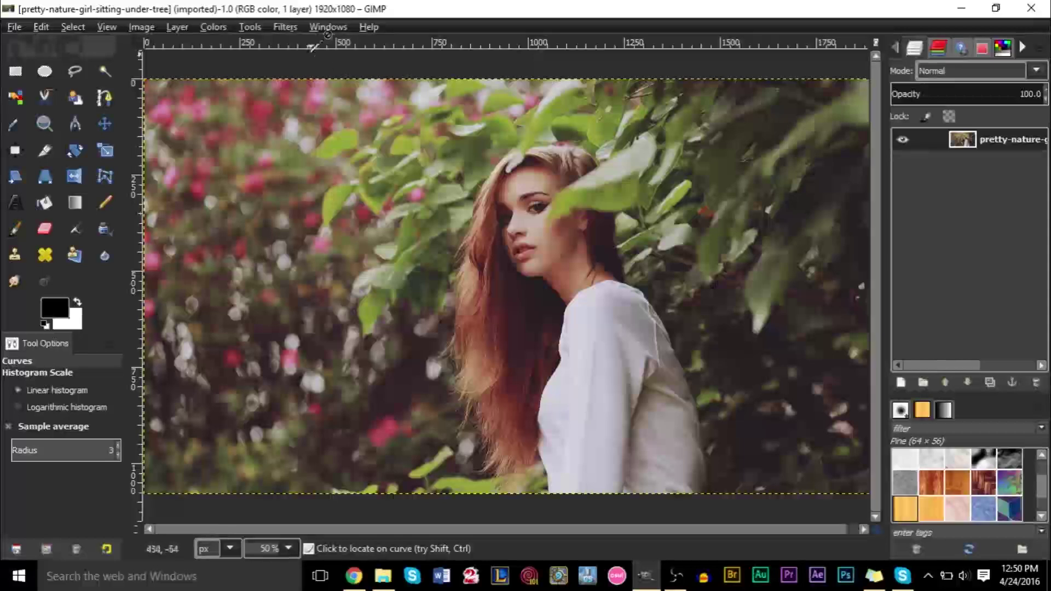
# Step: Reopen Curves and review the available colour channels, keeping Value selected
pyautogui.click(207, 28)
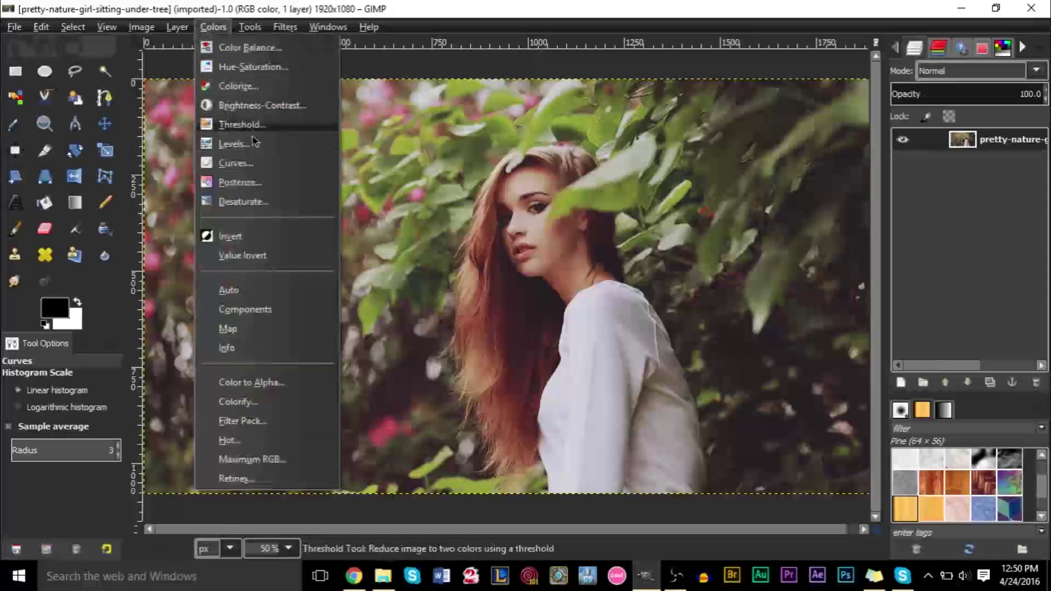
pyautogui.click(253, 161)
pyautogui.moveTo(293, 88); pyautogui.dragTo(506, 66)
pyautogui.click(426, 154)
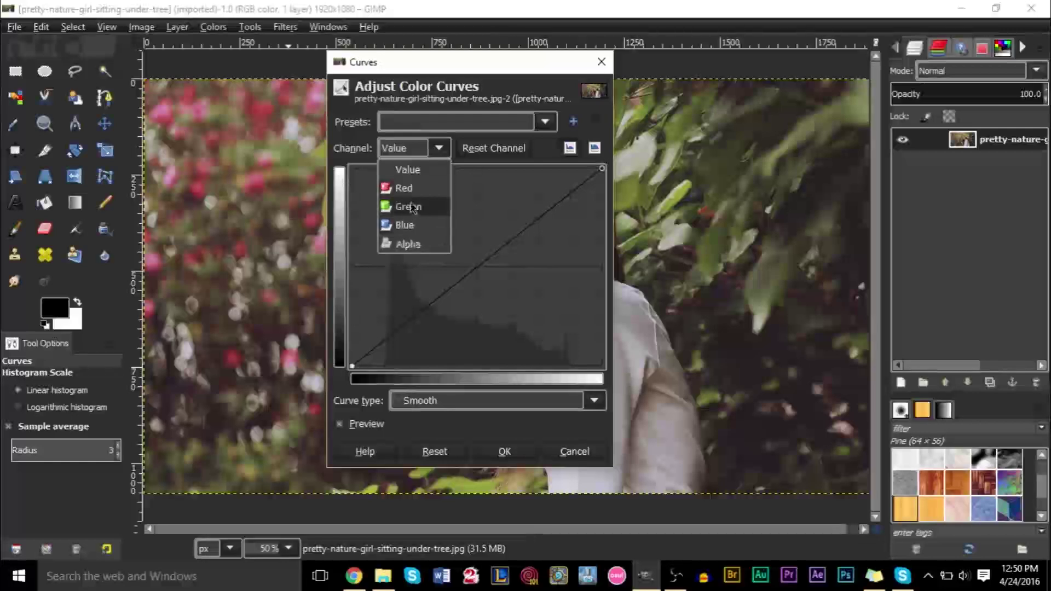
pyautogui.click(404, 174)
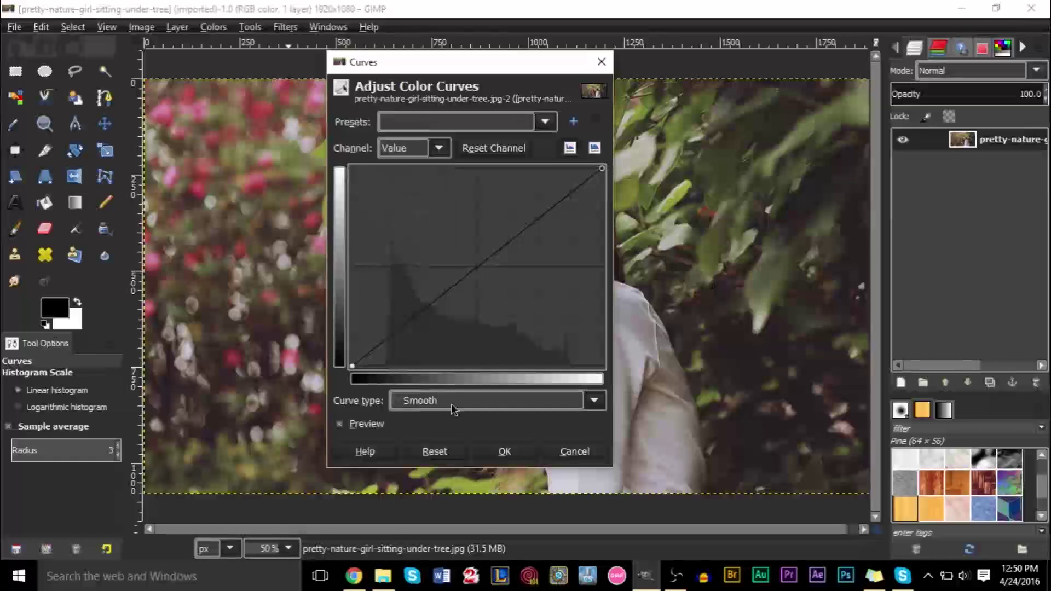
# Step: Examine the curve type choices, keeping Smooth, and recheck the channel choices, keeping Value
pyautogui.click(471, 409)
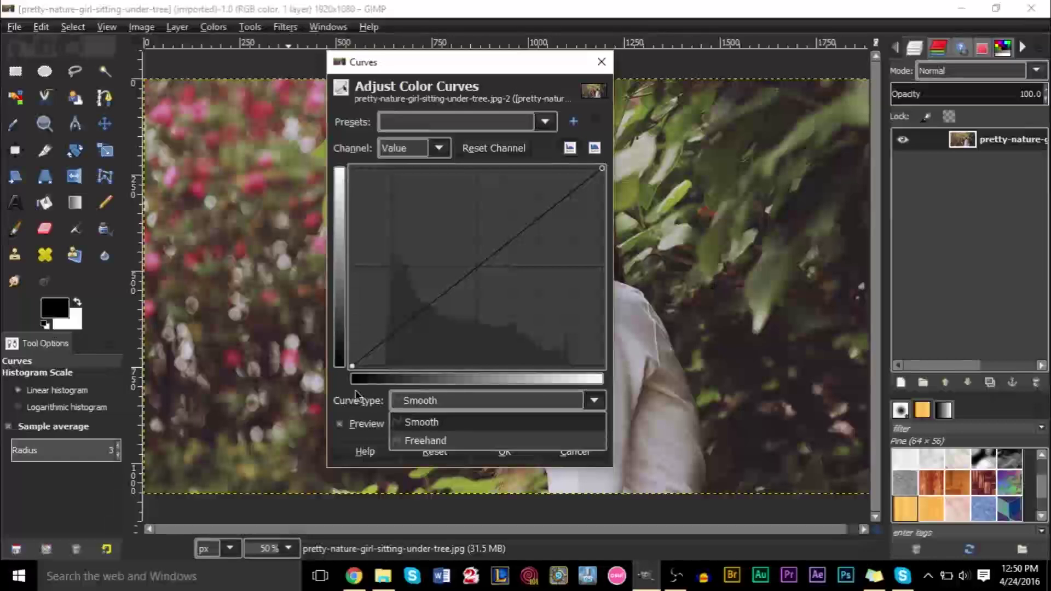
pyautogui.click(518, 410)
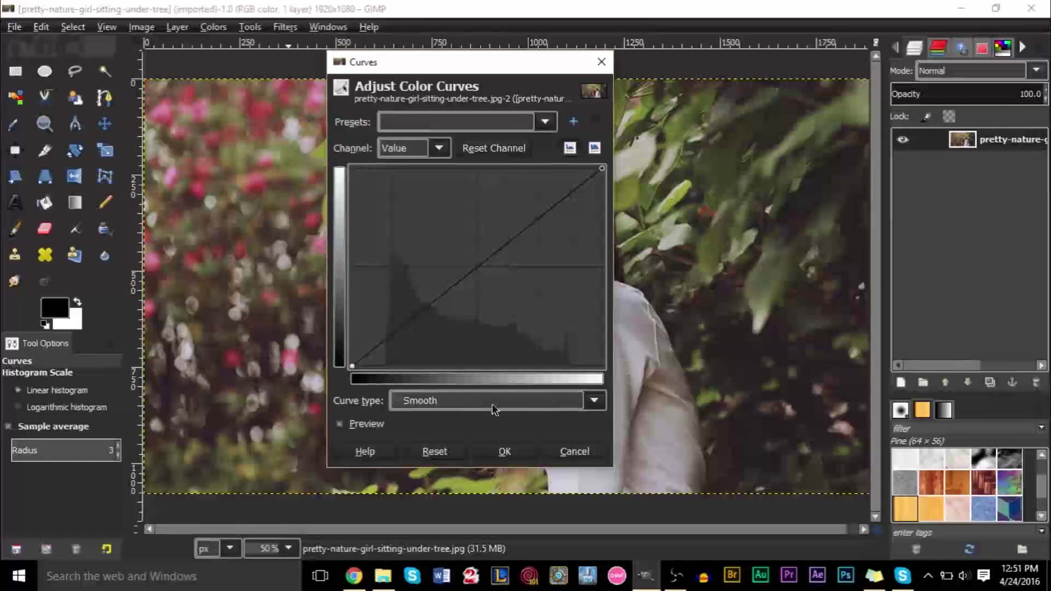
pyautogui.click(402, 148)
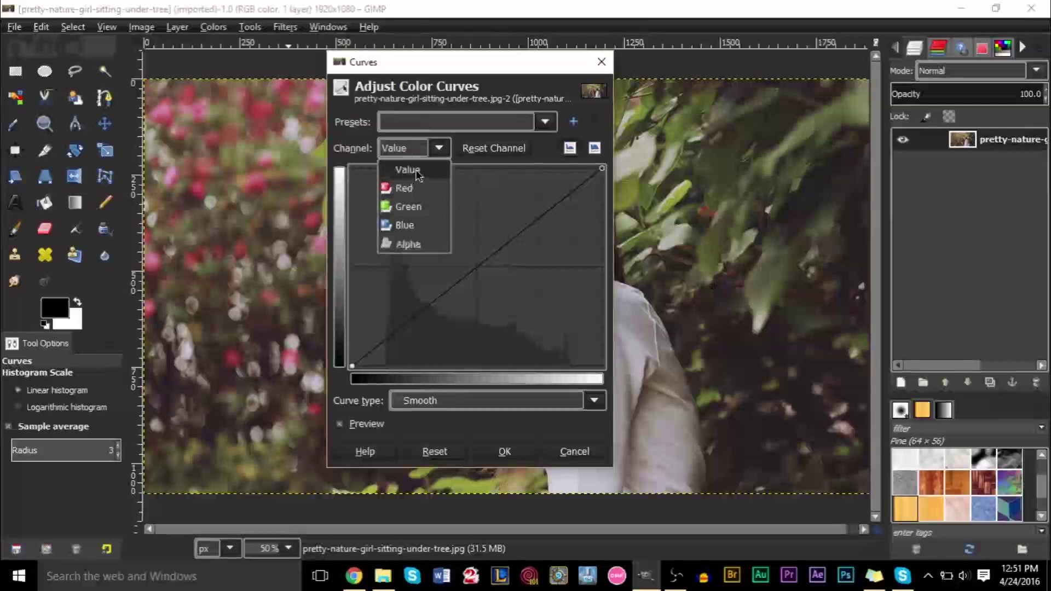
pyautogui.click(418, 174)
pyautogui.moveTo(468, 74); pyautogui.dragTo(463, 53)
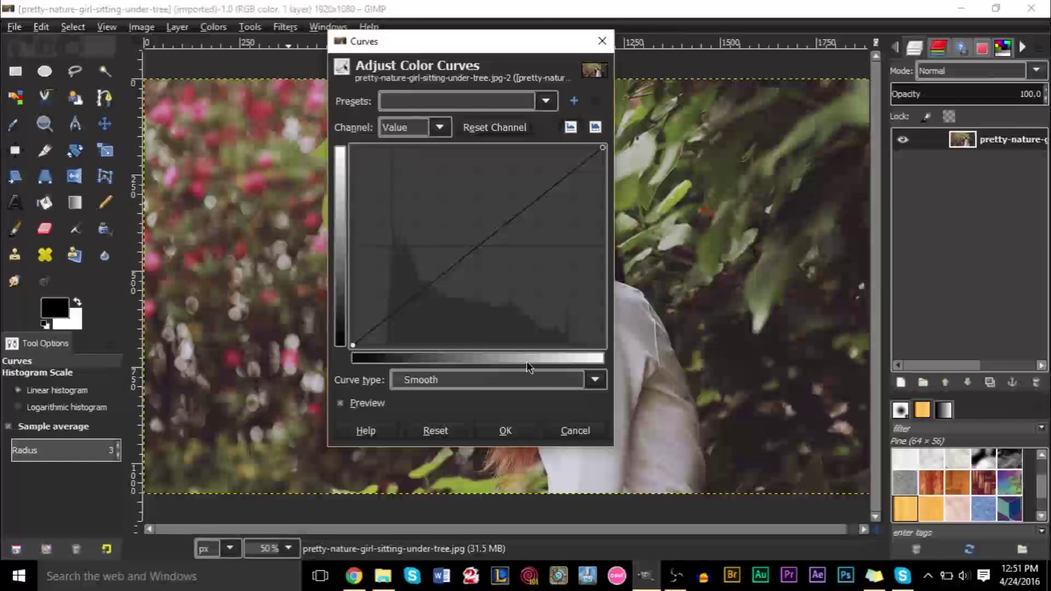
# Step: Try brightening the highlights and the midtones separately by raising points on the Value curve, resetting the curve after each attempt
pyautogui.moveTo(490, 48); pyautogui.dragTo(198, 63)
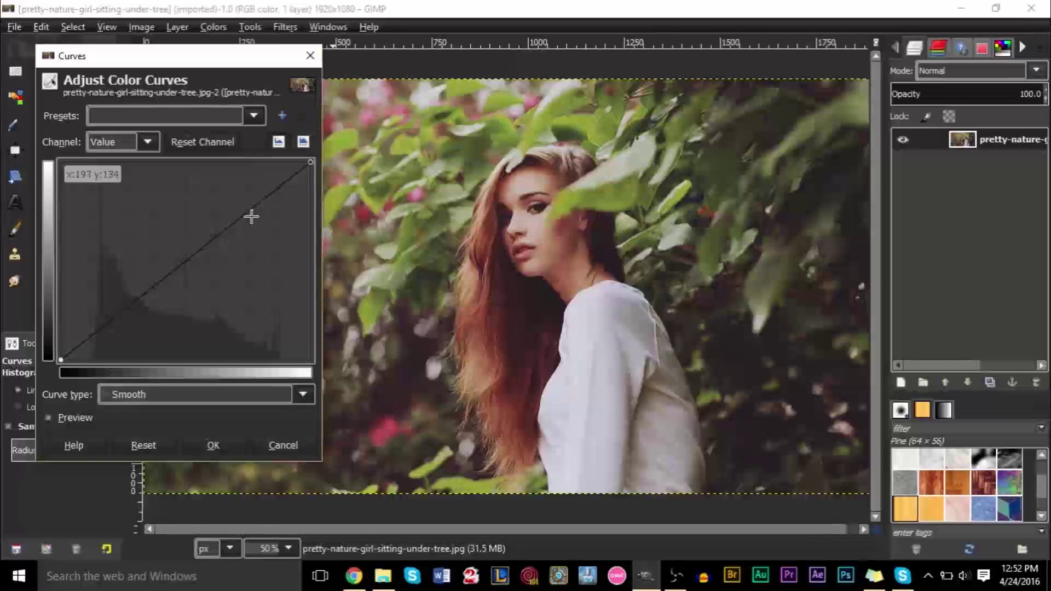
pyautogui.moveTo(241, 212); pyautogui.dragTo(234, 202)
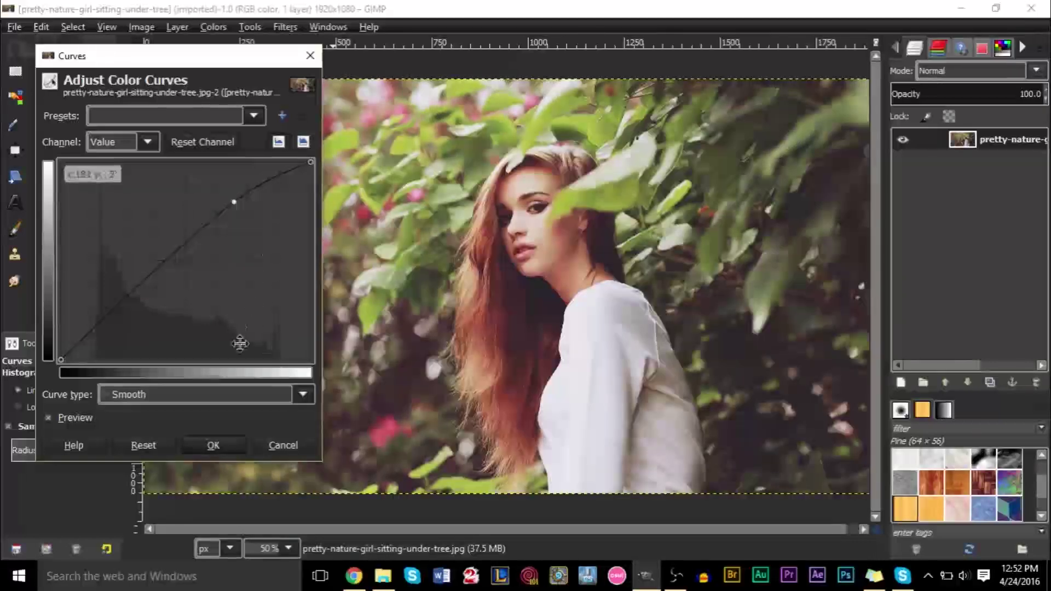
pyautogui.moveTo(234, 203); pyautogui.dragTo(228, 194)
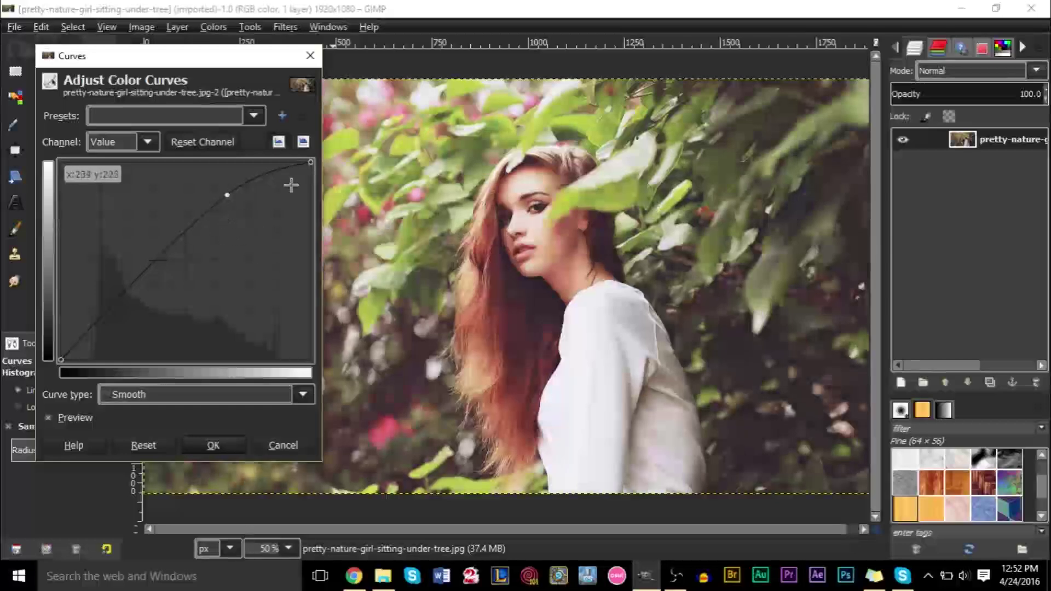
pyautogui.click(140, 444)
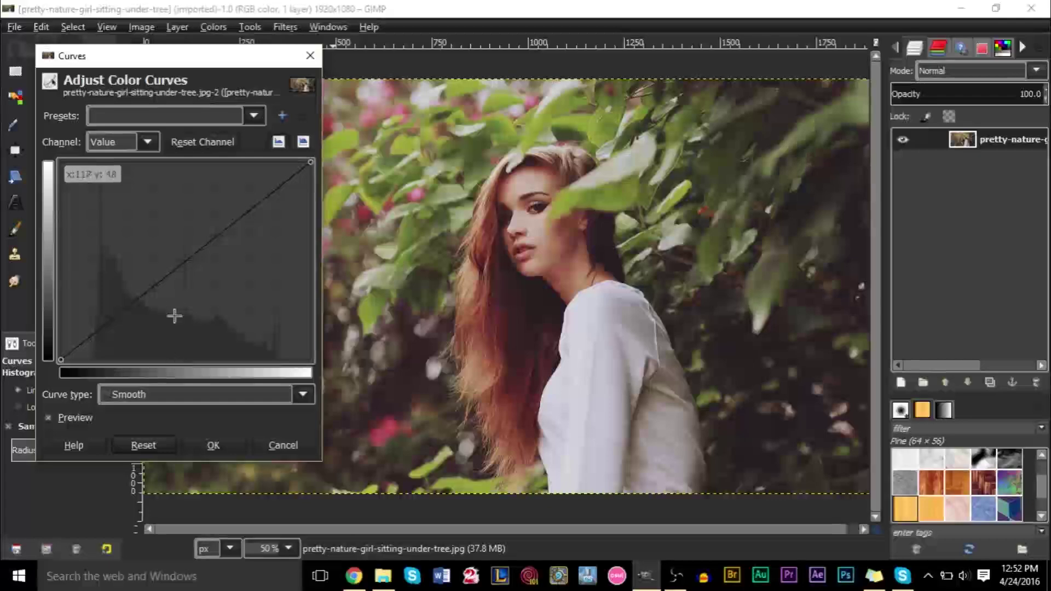
pyautogui.moveTo(183, 263); pyautogui.dragTo(161, 227)
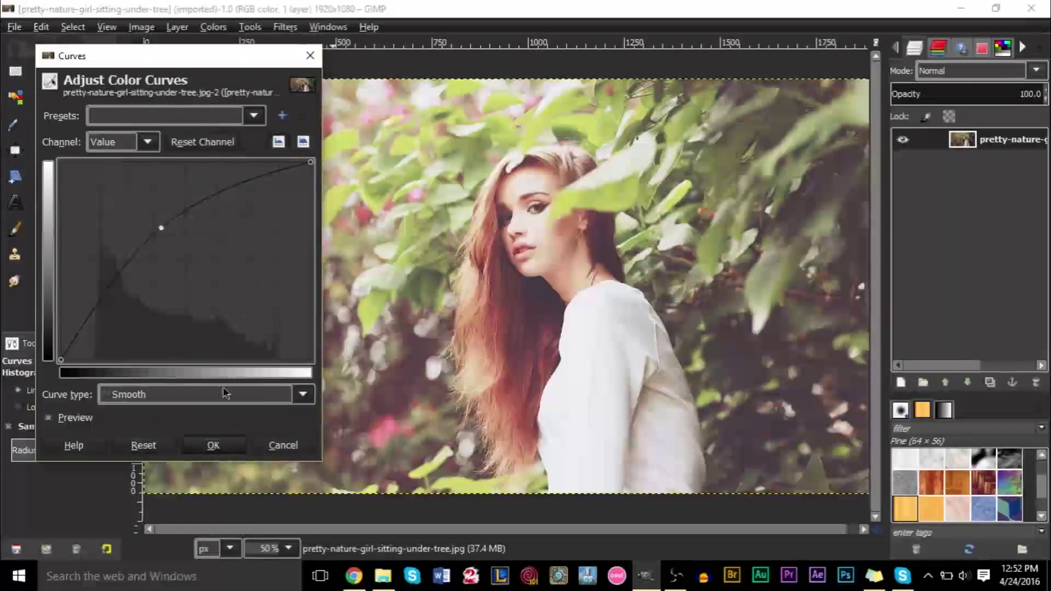
pyautogui.click(152, 444)
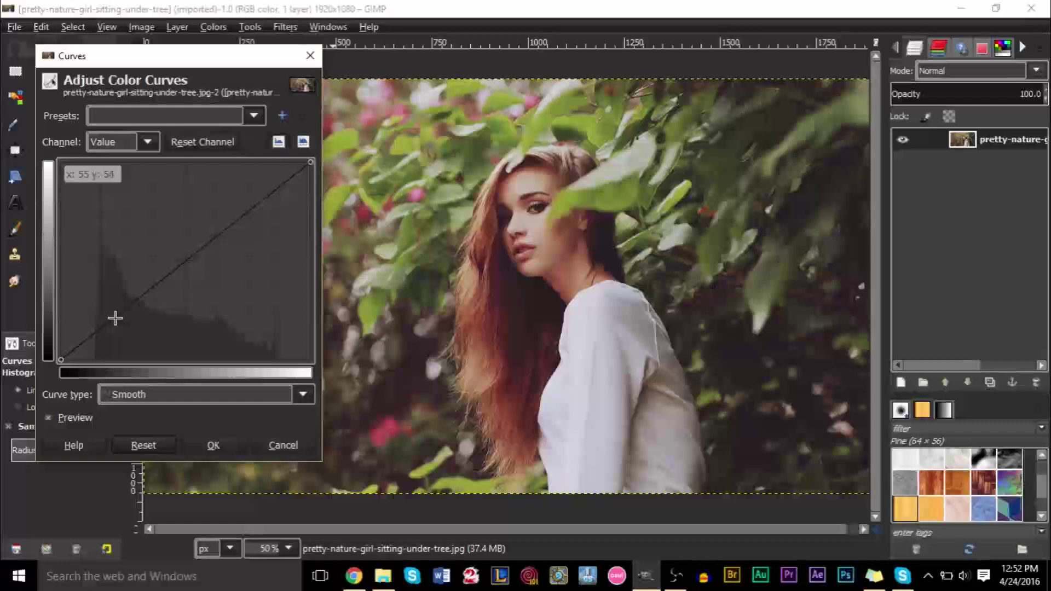
# Step: Try lifting the shadows with a point low on the Value curve, reset it, and close Curves
pyautogui.moveTo(115, 318); pyautogui.dragTo(98, 290)
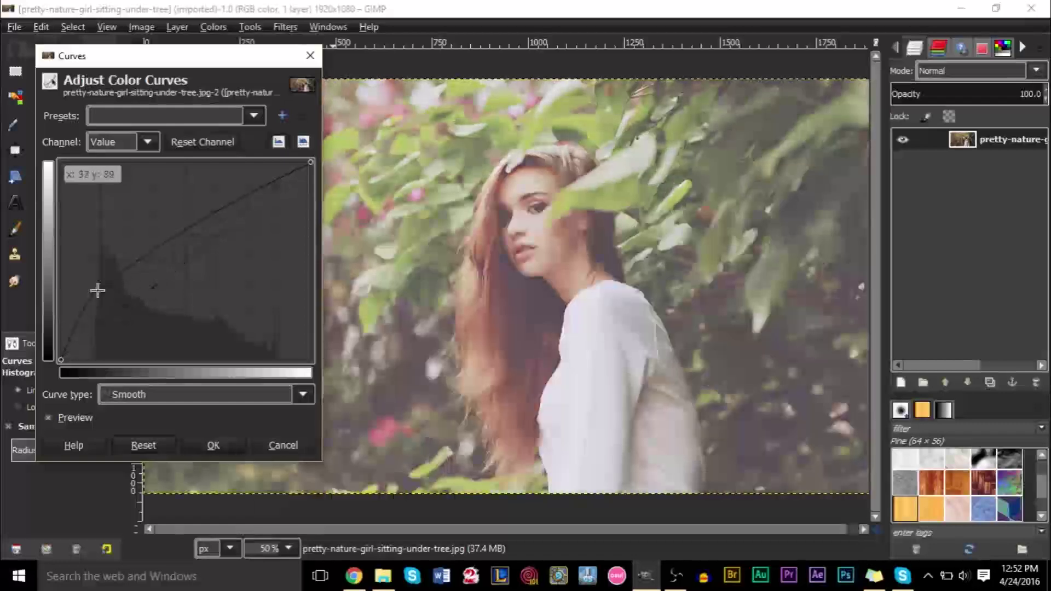
pyautogui.moveTo(97, 290); pyautogui.dragTo(109, 313)
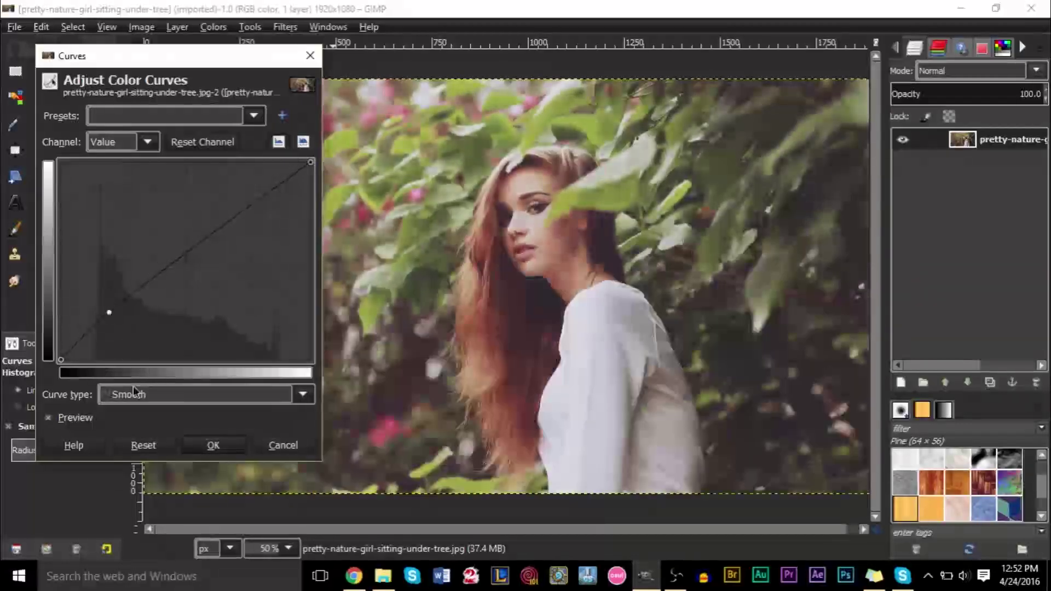
pyautogui.click(154, 445)
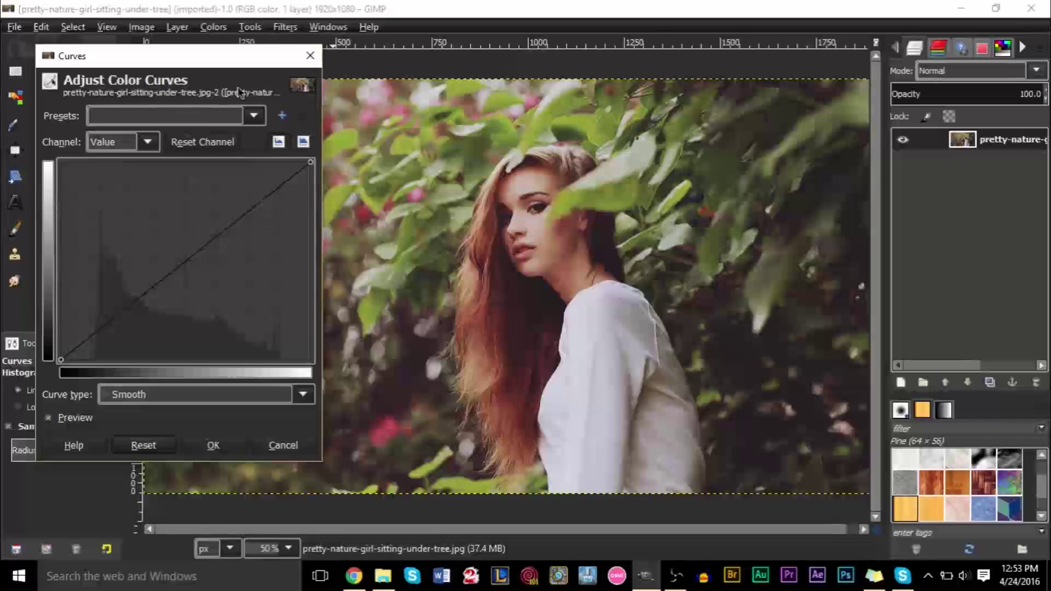
pyautogui.moveTo(222, 74); pyautogui.dragTo(371, 152)
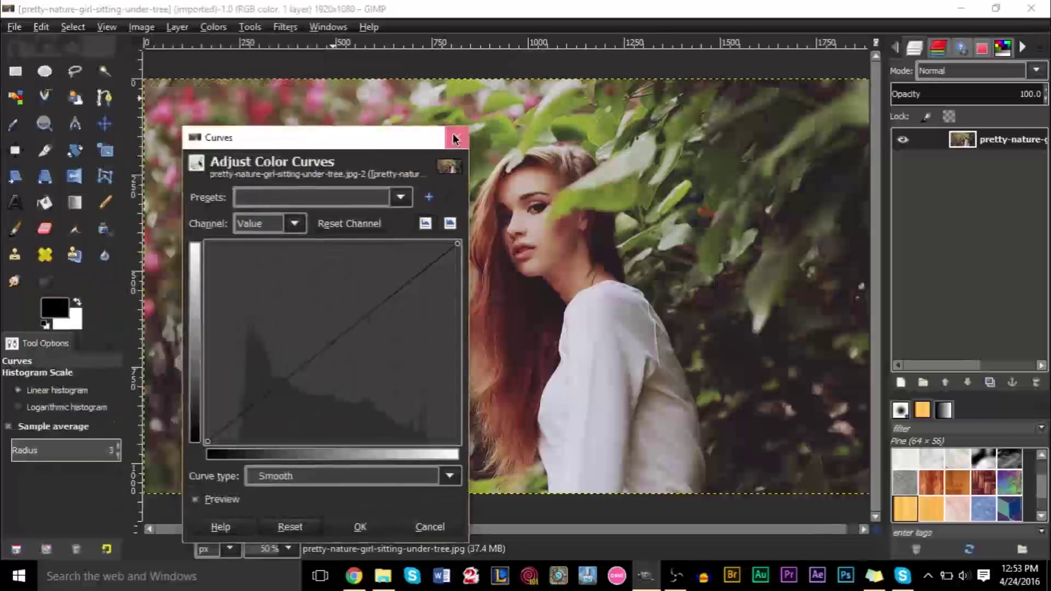
pyautogui.click(455, 136)
# Step: Try a green foreground colour, 55c93a, and discard the colour change
pyautogui.click(52, 309)
pyautogui.moveTo(471, 124); pyautogui.dragTo(75, 157)
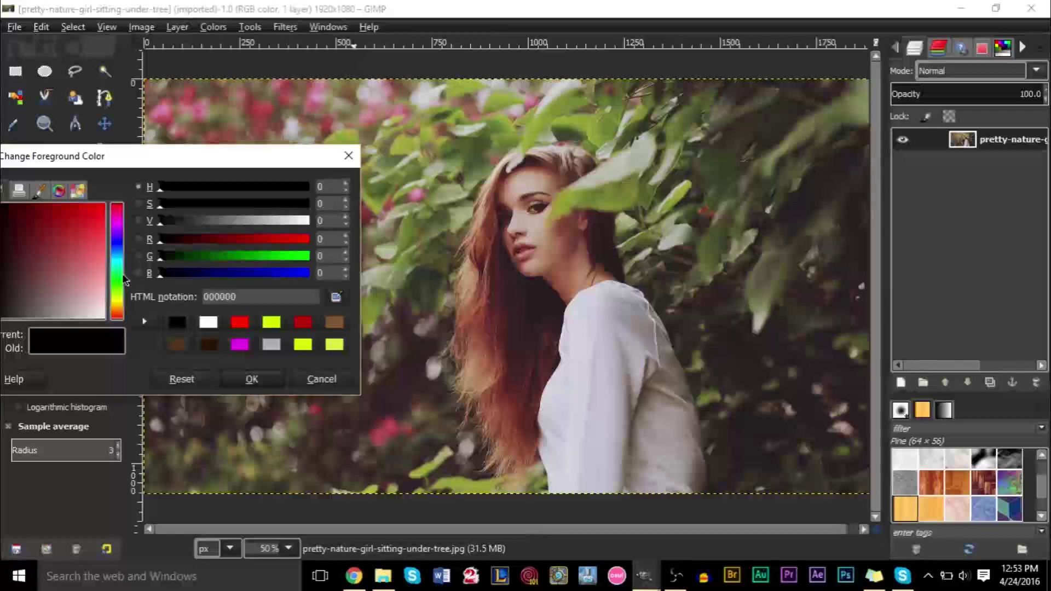
pyautogui.click(116, 283)
pyautogui.moveTo(146, 163); pyautogui.dragTo(216, 154)
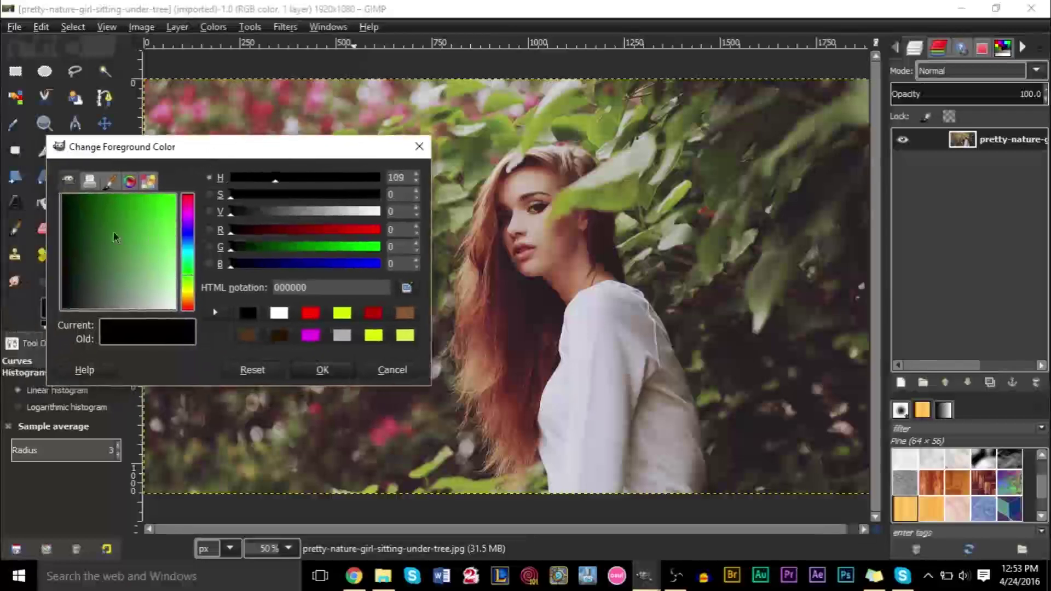
pyautogui.moveTo(120, 209)
pyautogui.mouseDown()
pyautogui.moveTo(88, 222)
pyautogui.moveTo(65, 315)
pyautogui.moveTo(131, 202)
pyautogui.moveTo(77, 197)
pyautogui.moveTo(97, 189)
pyautogui.moveTo(170, 203)
pyautogui.moveTo(107, 295)
pyautogui.moveTo(148, 204)
pyautogui.moveTo(105, 279)
pyautogui.moveTo(137, 206)
pyautogui.moveTo(114, 248)
pyautogui.moveTo(148, 226)
pyautogui.moveTo(107, 238)
pyautogui.moveTo(158, 204)
pyautogui.moveTo(159, 270)
pyautogui.moveTo(139, 307)
pyautogui.moveTo(165, 205)
pyautogui.moveTo(157, 293)
pyautogui.moveTo(164, 235)
pyautogui.moveTo(170, 262)
pyautogui.moveTo(142, 296)
pyautogui.moveTo(136, 274)
pyautogui.moveTo(170, 219)
pyautogui.moveTo(148, 313)
pyautogui.moveTo(117, 262)
pyautogui.moveTo(68, 296)
pyautogui.moveTo(137, 233)
pyautogui.moveTo(60, 262)
pyautogui.moveTo(129, 265)
pyautogui.moveTo(97, 229)
pyautogui.moveTo(105, 256)
pyautogui.moveTo(164, 223)
pyautogui.moveTo(172, 306)
pyautogui.moveTo(172, 257)
pyautogui.moveTo(151, 227)
pyautogui.mouseUp()
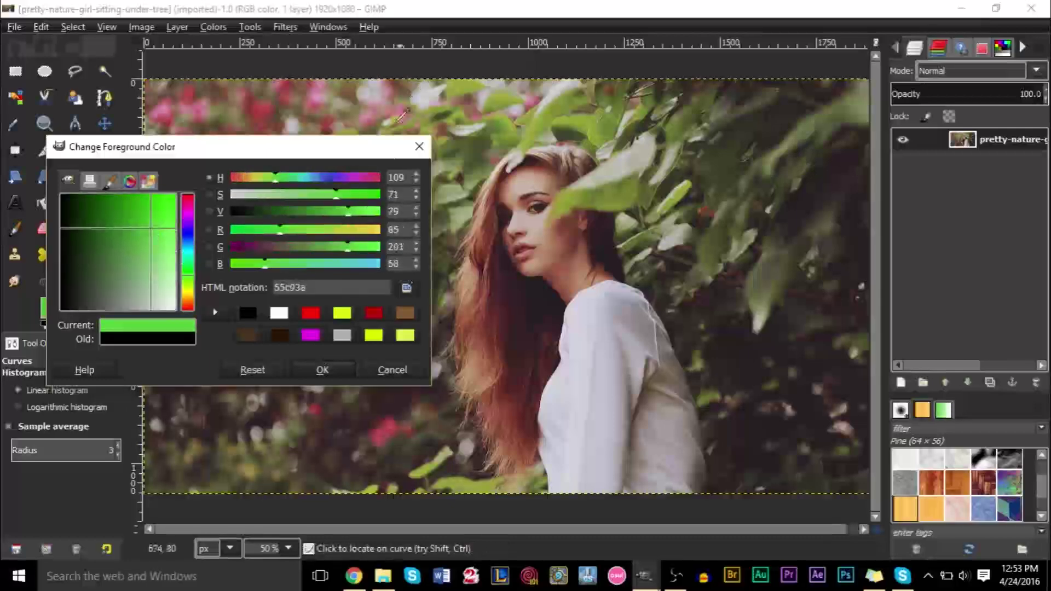
pyautogui.click(419, 147)
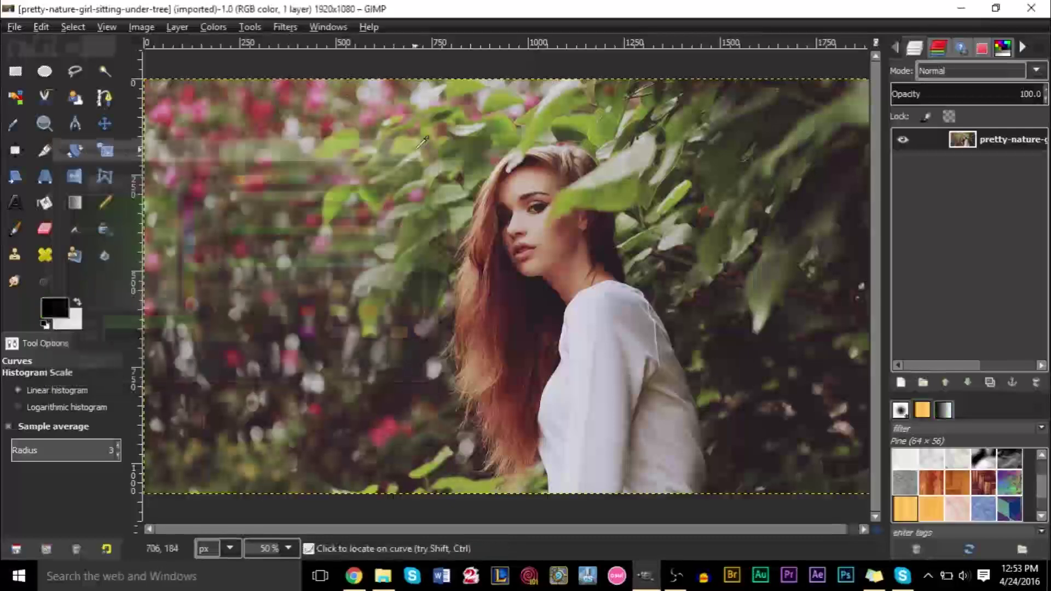
# Step: Try a slight midtone lift on the photo's Value curve and cancel the Curves adjustment
pyautogui.click(213, 27)
pyautogui.click(235, 163)
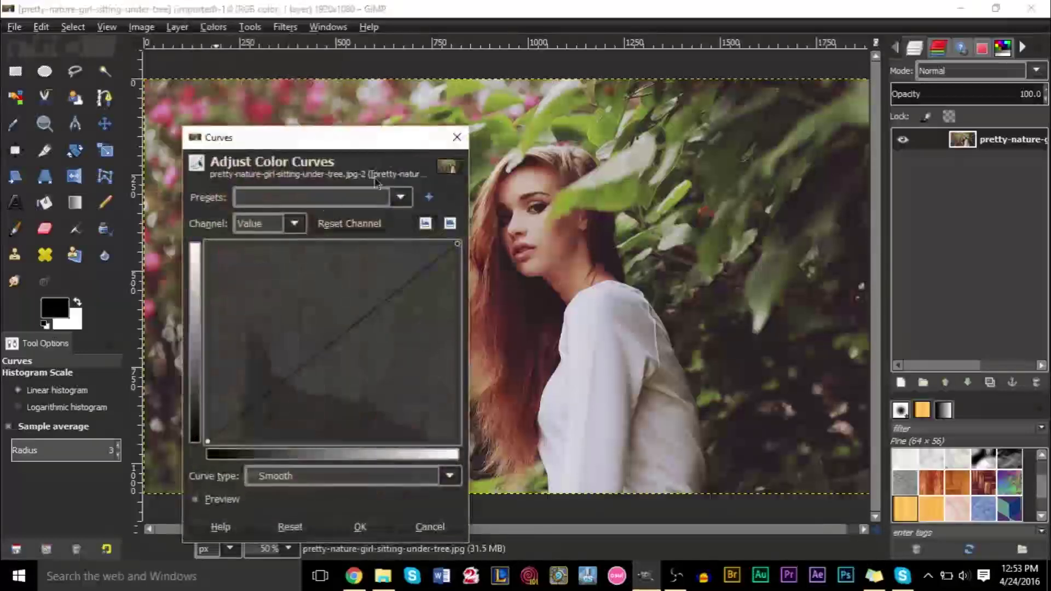
pyautogui.moveTo(367, 149); pyautogui.dragTo(384, 105)
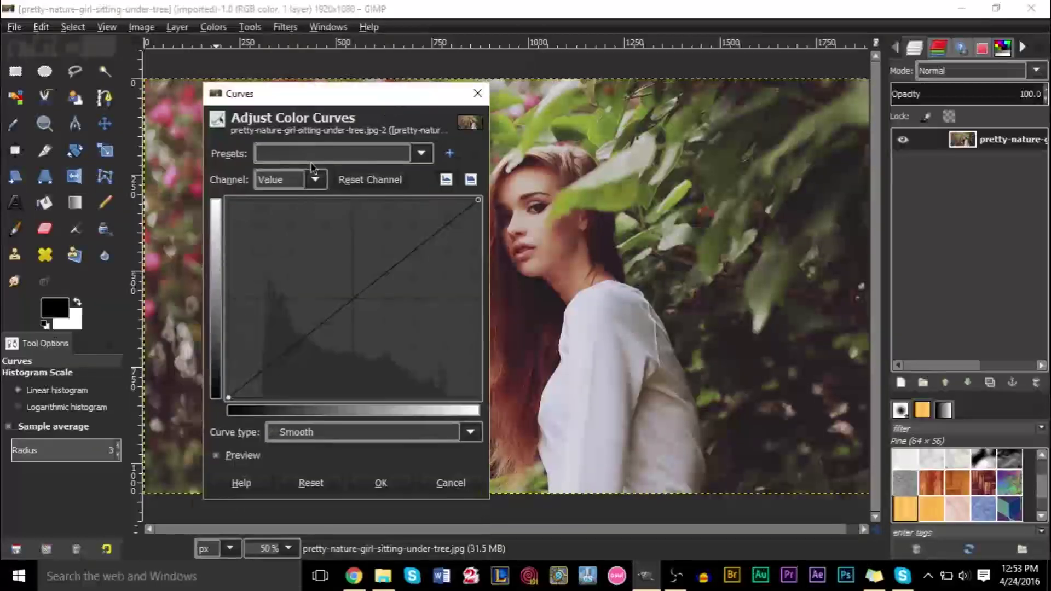
pyautogui.moveTo(370, 108); pyautogui.dragTo(169, 80)
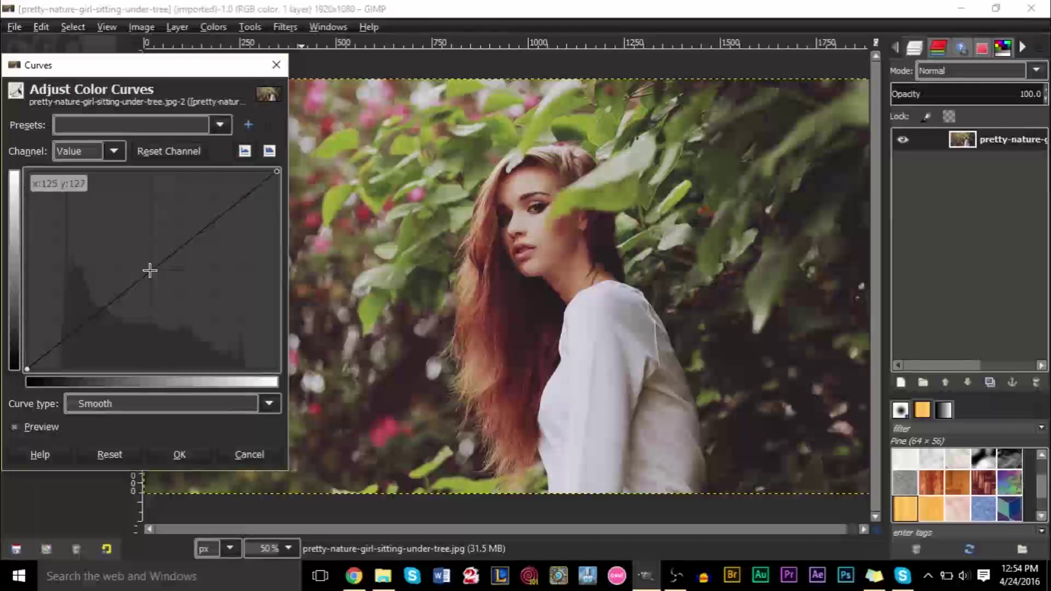
pyautogui.moveTo(150, 271); pyautogui.dragTo(149, 249)
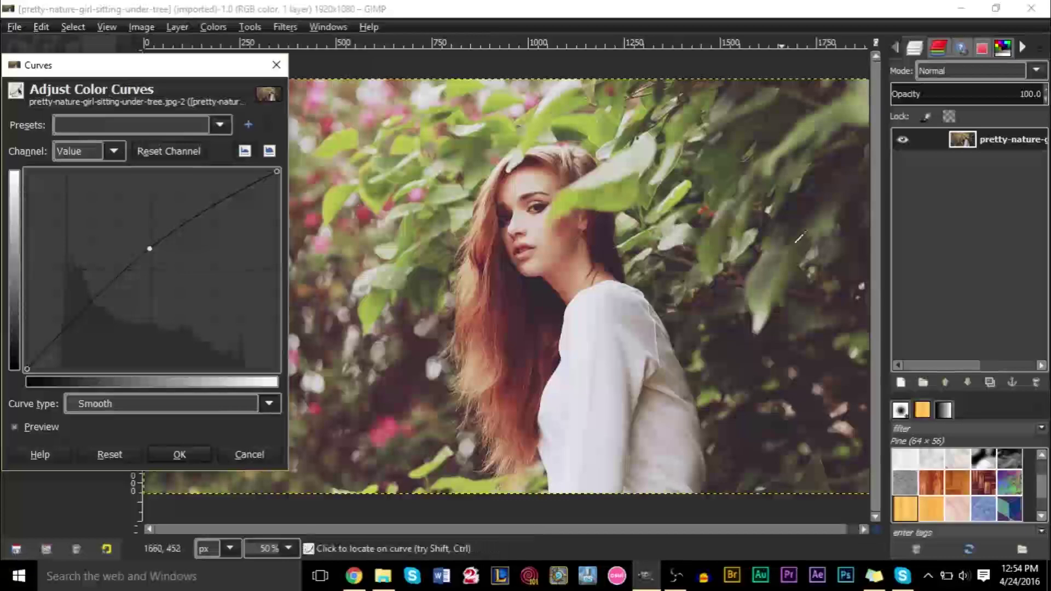
pyautogui.click(240, 456)
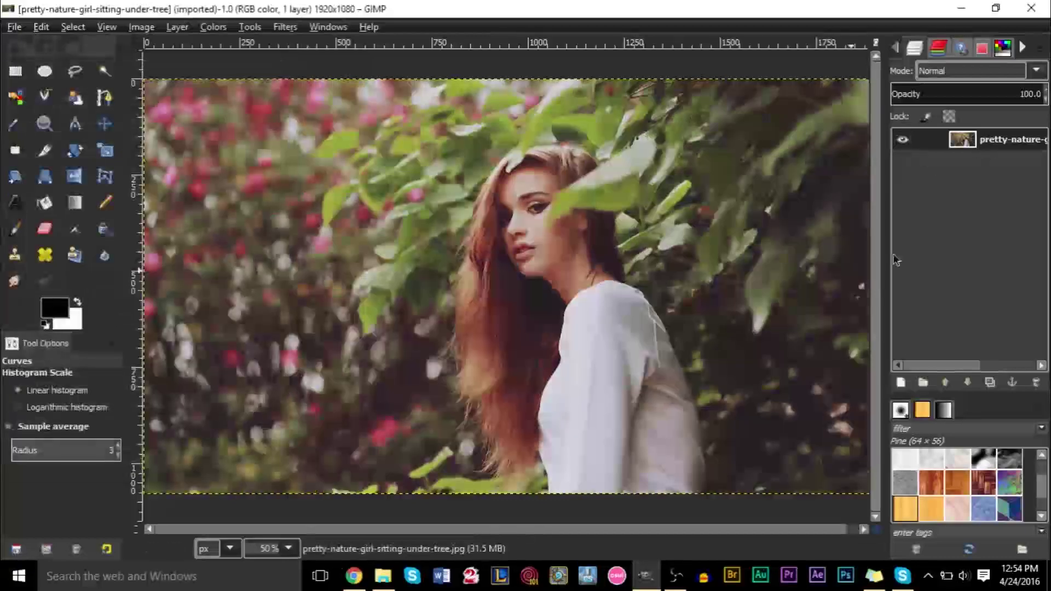
# Step: Duplicate the portrait photo's layer and brighten the copy by slightly raising the midtones on its Value curve
pyautogui.rightClick(972, 139)
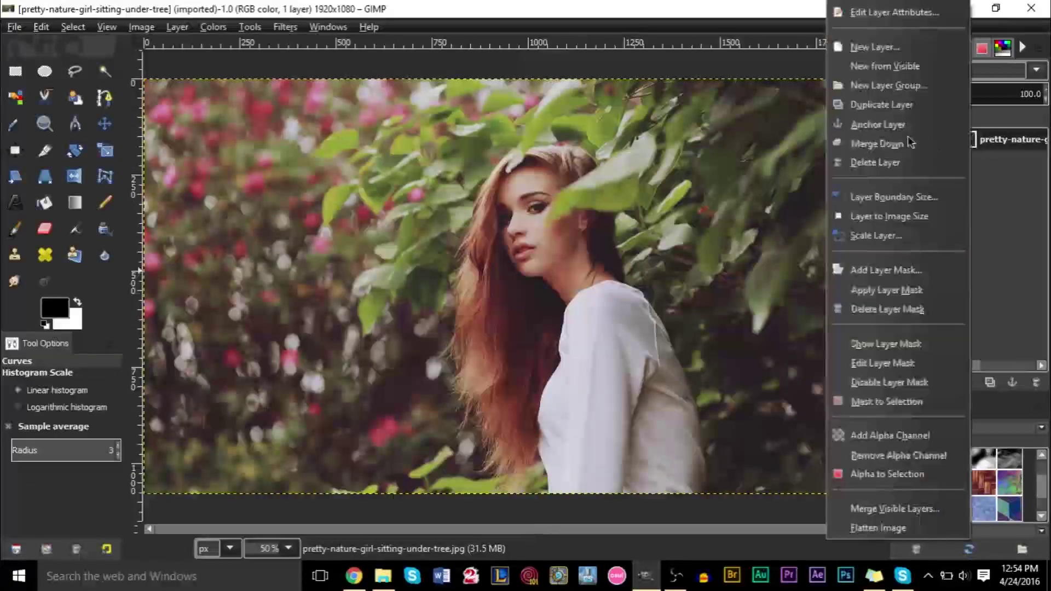
pyautogui.click(885, 104)
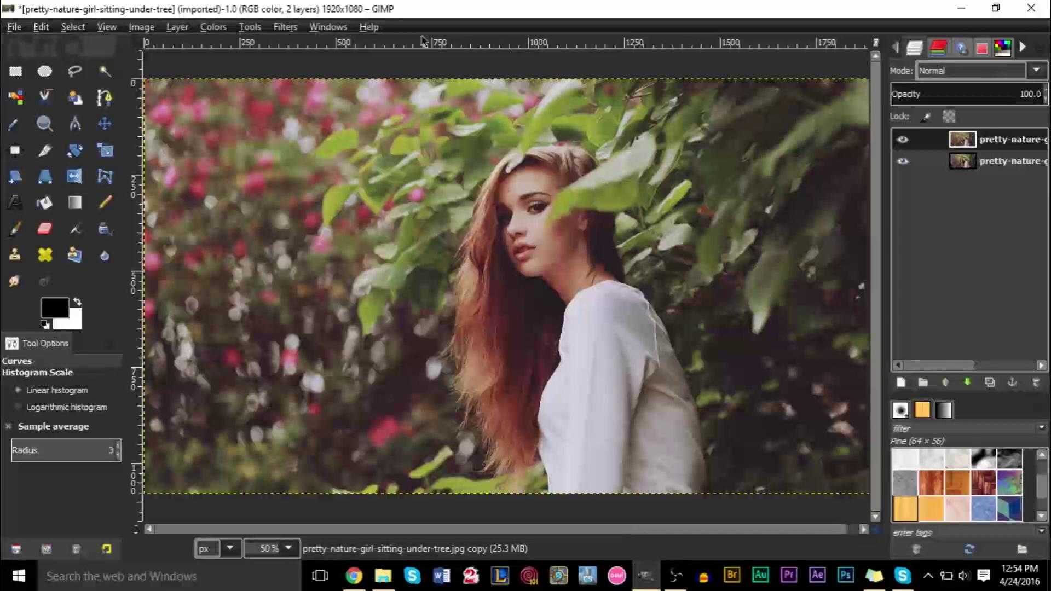
pyautogui.click(210, 28)
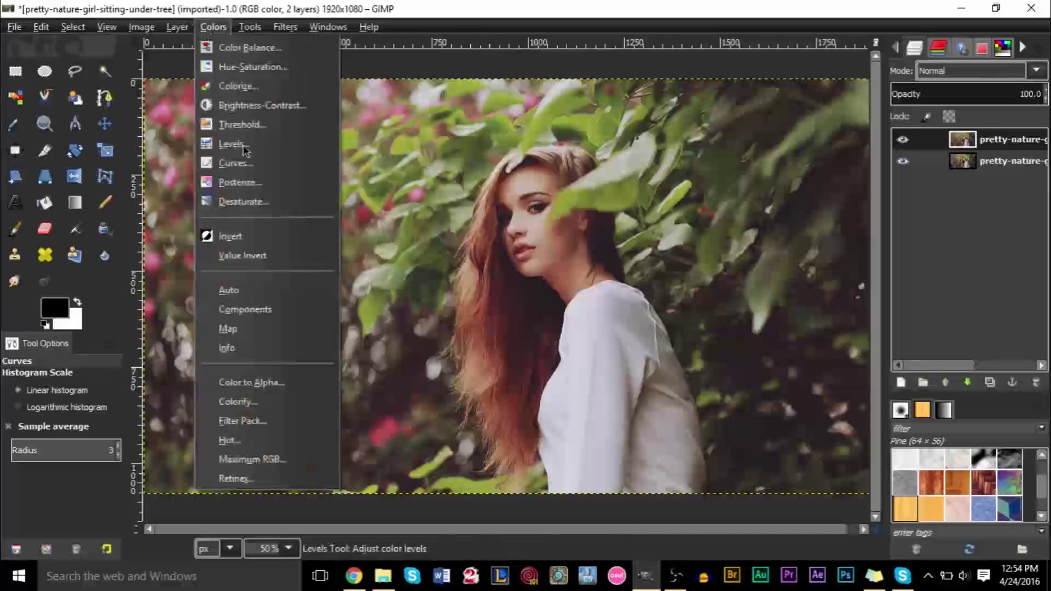
pyautogui.click(260, 167)
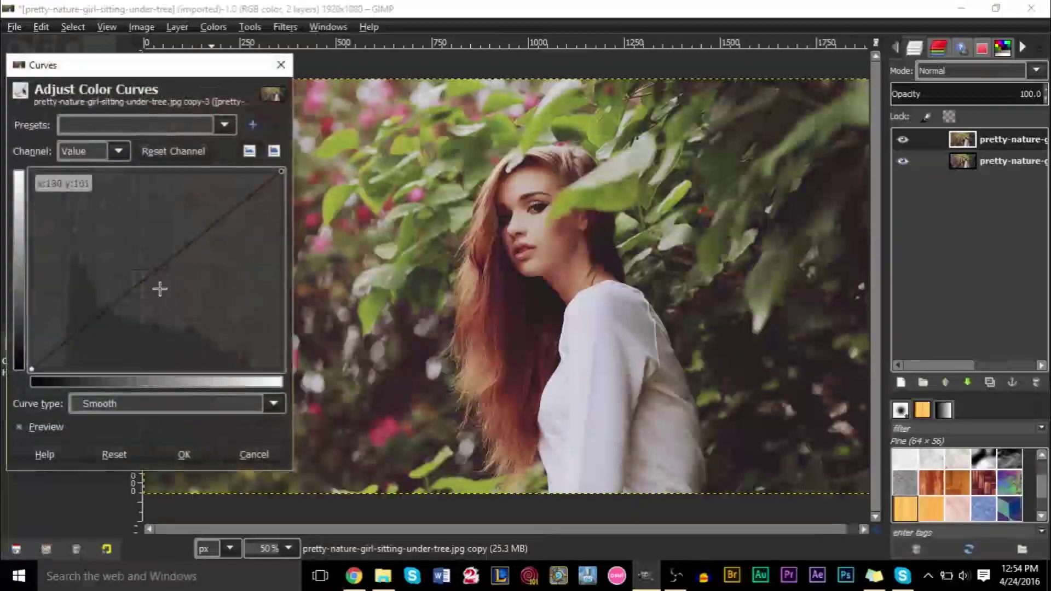
pyautogui.moveTo(156, 270); pyautogui.dragTo(156, 244)
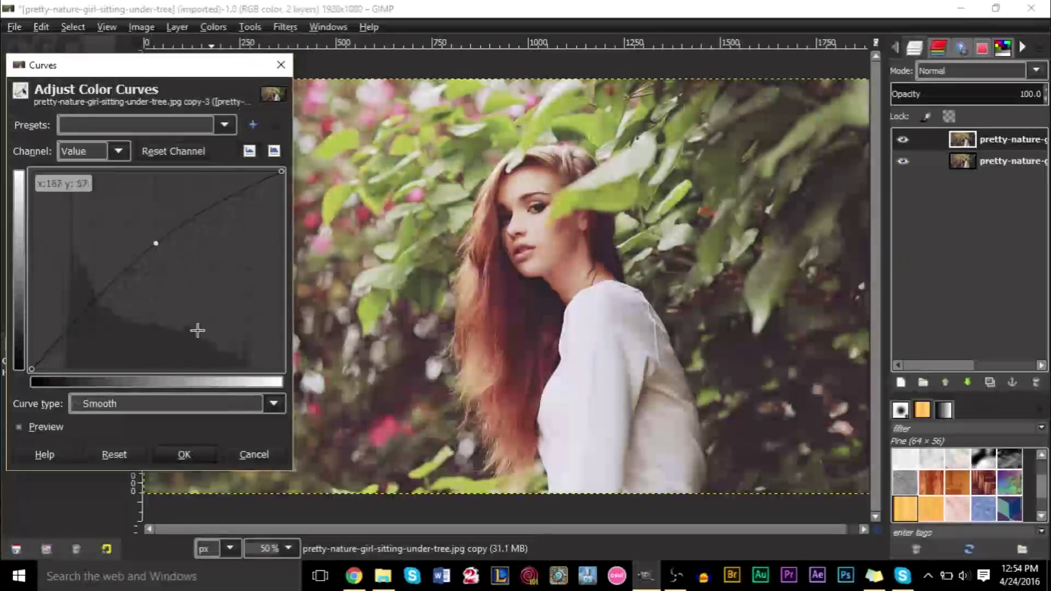
pyautogui.click(184, 454)
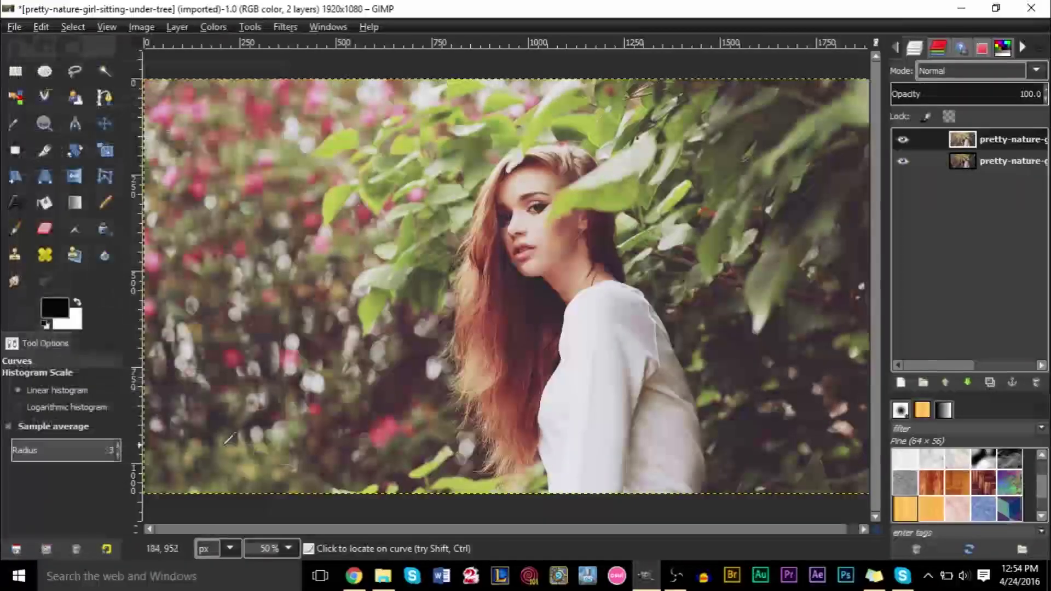
# Step: Compare the brightened copy with the original photo by toggling the copy's visibility
pyautogui.click(903, 140)
pyautogui.click(904, 140)
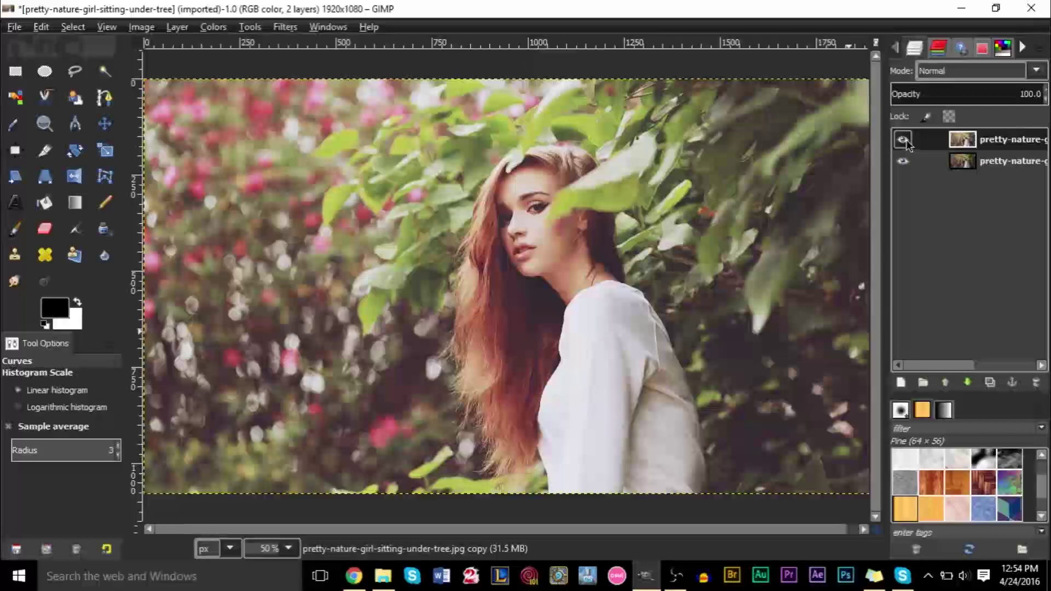
pyautogui.click(903, 140)
pyautogui.click(904, 140)
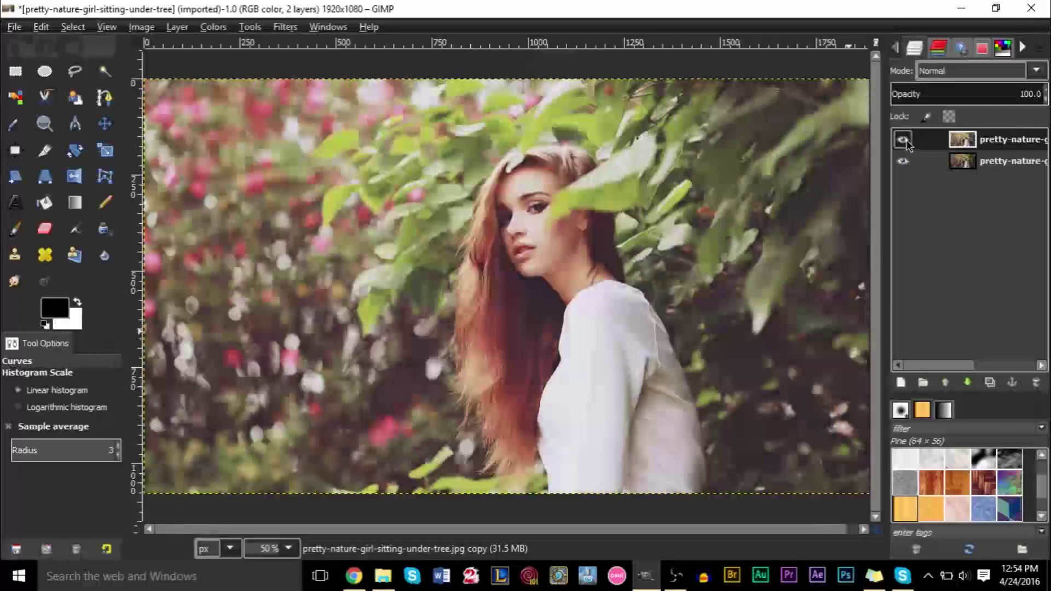
# Step: Hide the brightened copy and duplicate the original photo layer
pyautogui.click(903, 140)
pyautogui.rightClick(985, 161)
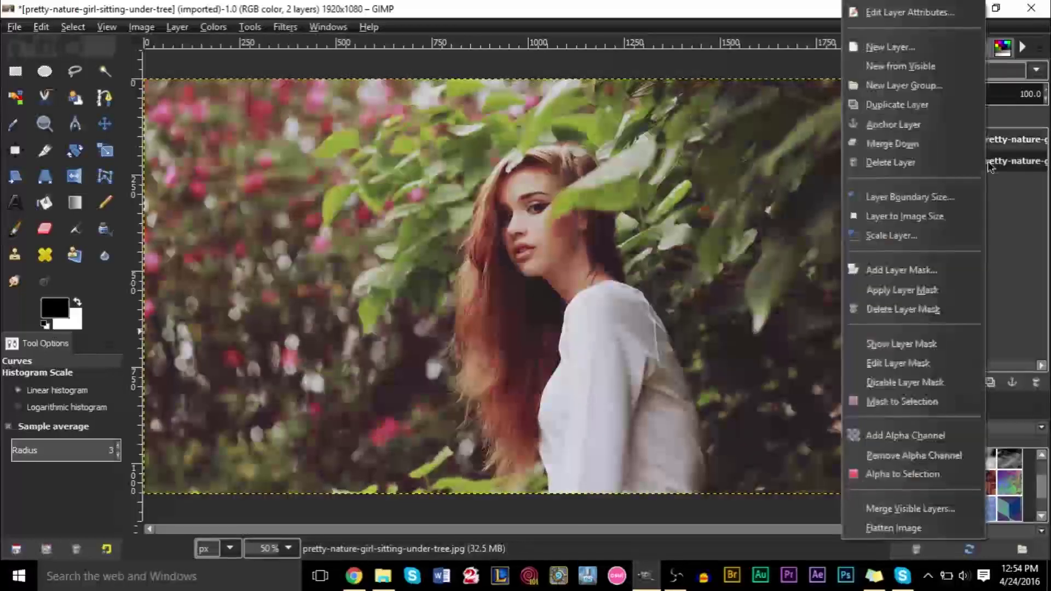
pyautogui.click(910, 105)
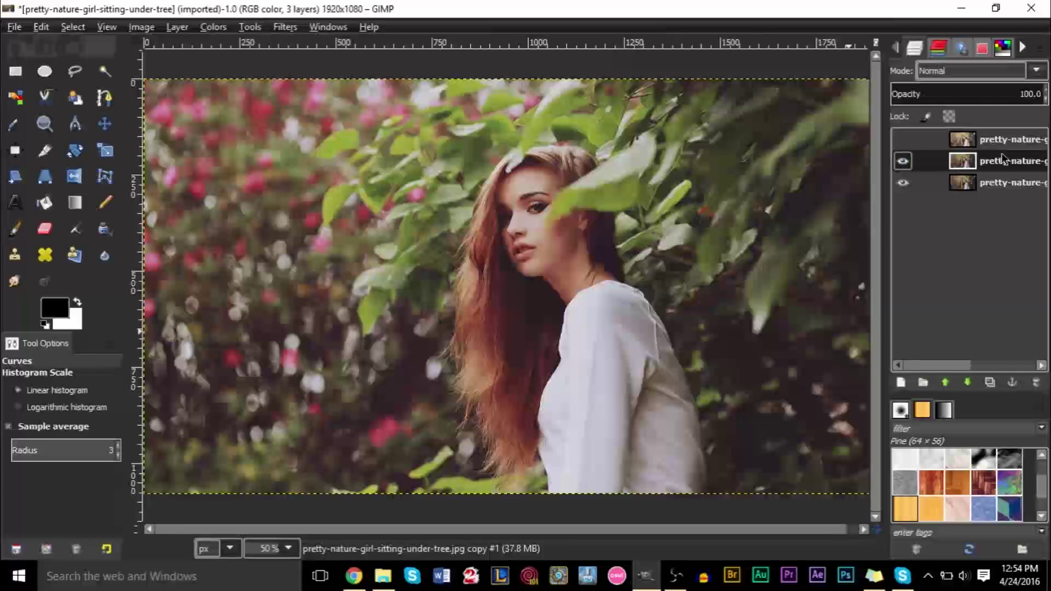
# Step: Apply an S-shaped Value curve to the new copy, raising the highlights to about x 198, y 216 and lowering the shadows
pyautogui.click(202, 28)
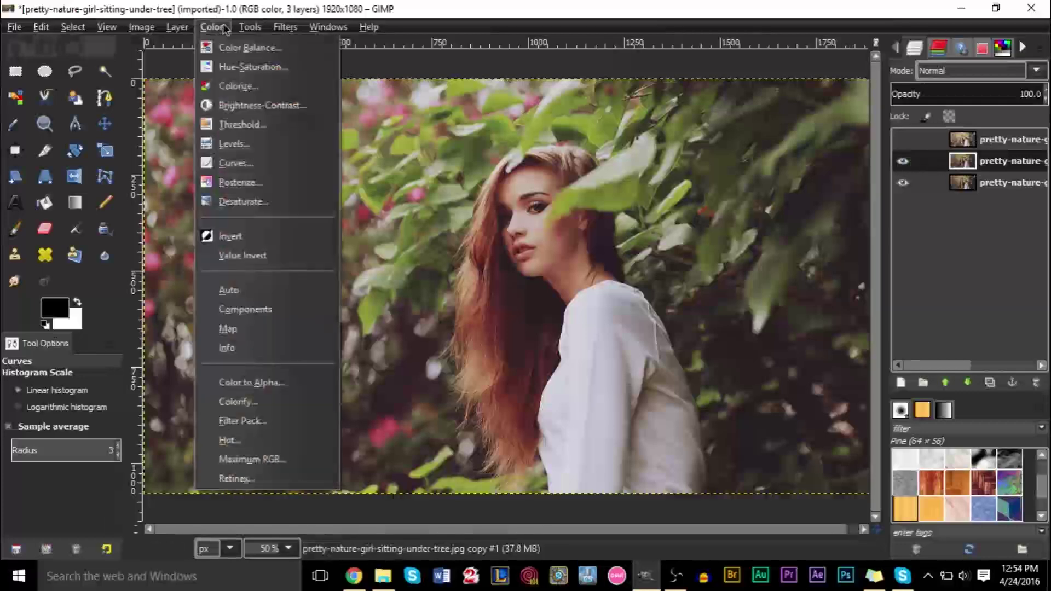
pyautogui.click(238, 165)
pyautogui.moveTo(164, 75); pyautogui.dragTo(407, 83)
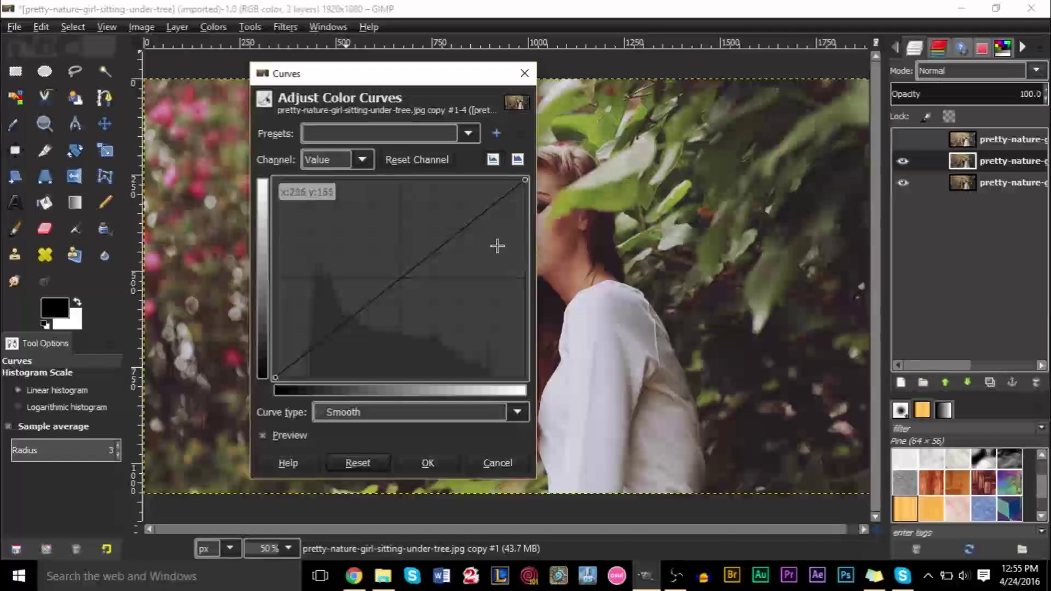
pyautogui.moveTo(478, 218); pyautogui.dragTo(469, 209)
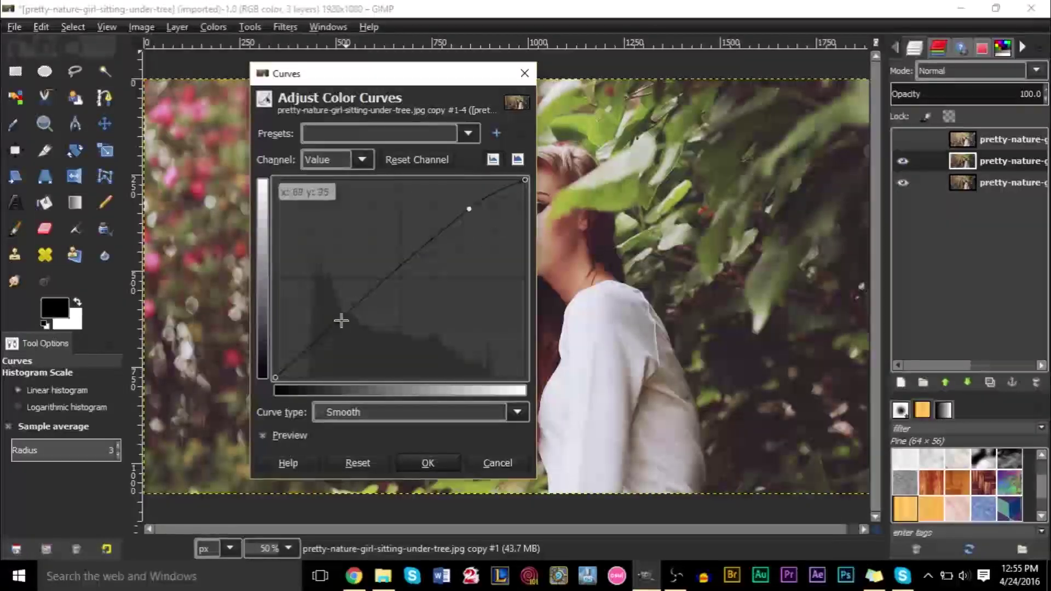
pyautogui.moveTo(321, 338); pyautogui.dragTo(334, 343)
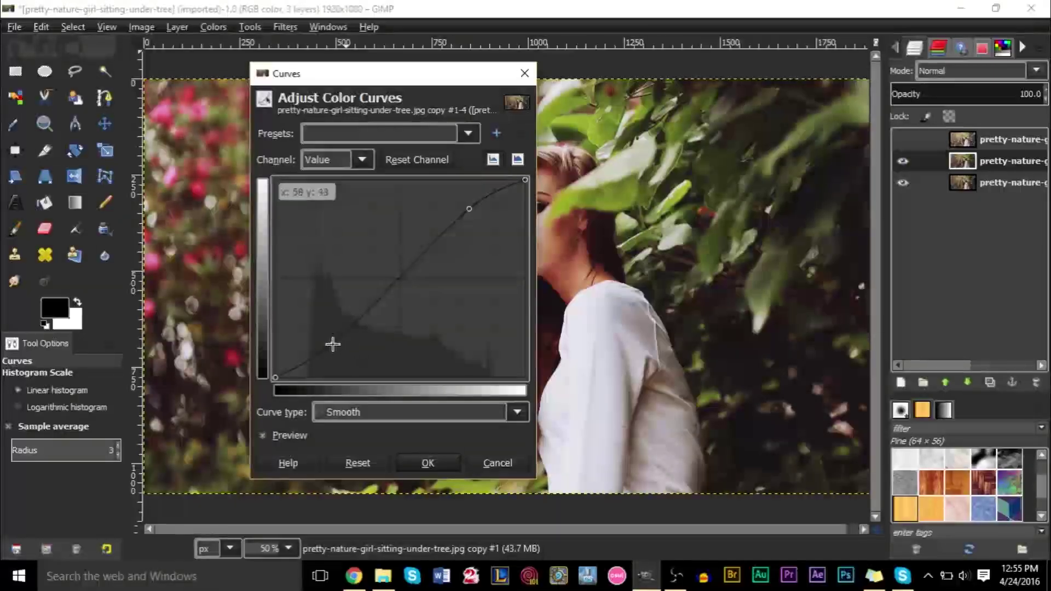
pyautogui.click(470, 210)
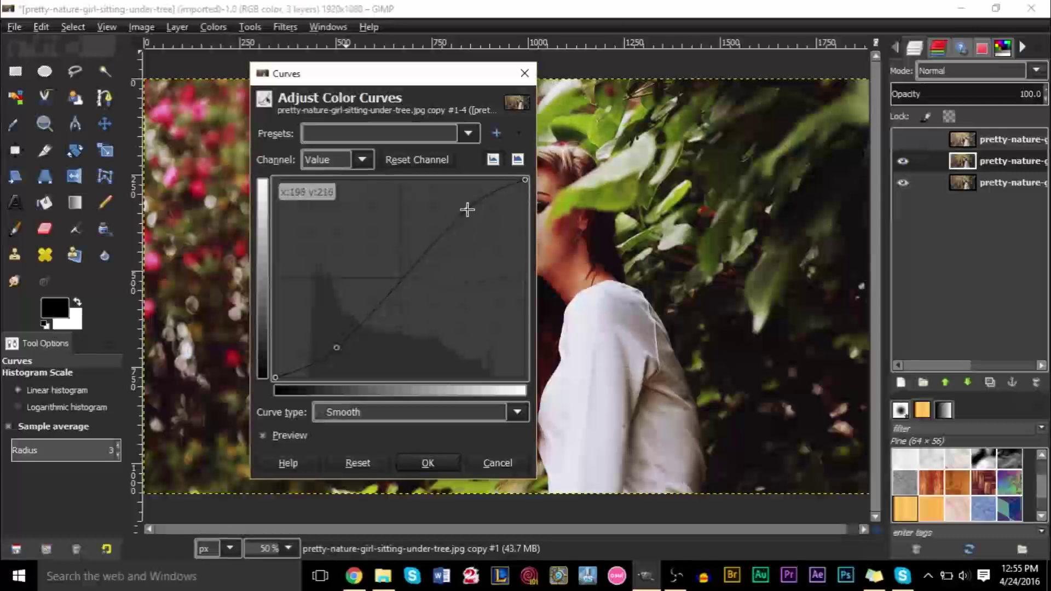
pyautogui.click(442, 464)
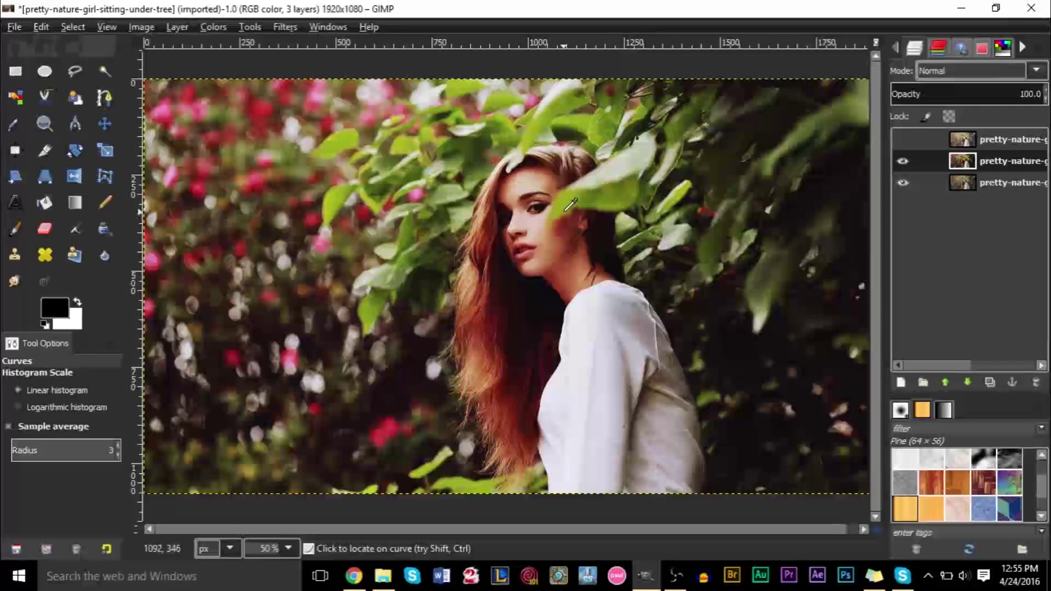
# Step: Compare the contrast copy with the original and the brightened copy by toggling the layers' visibility
pyautogui.click(903, 161)
pyautogui.click(903, 161)
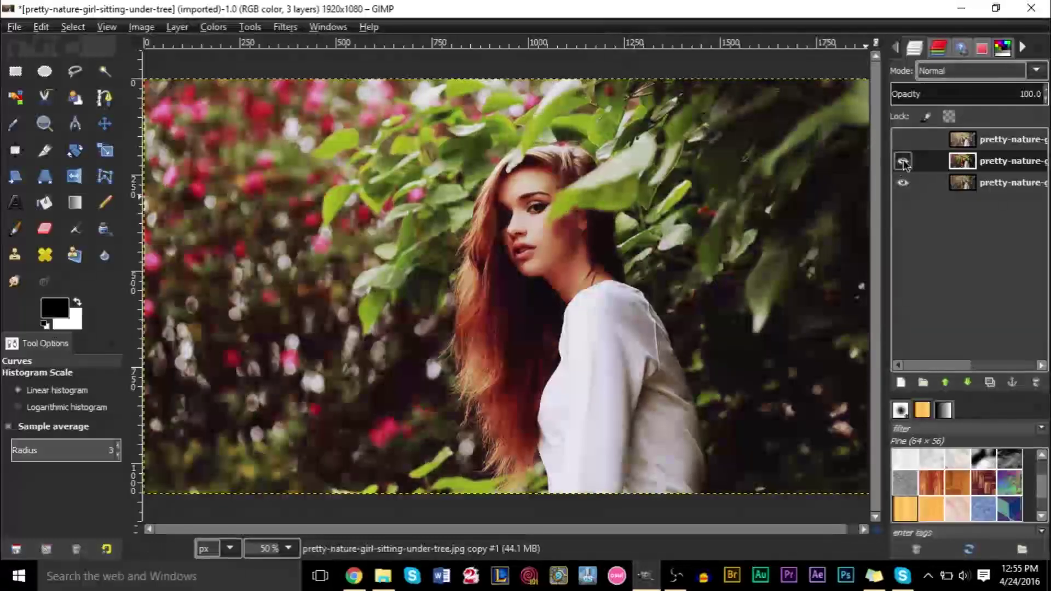
pyautogui.click(902, 161)
pyautogui.click(903, 161)
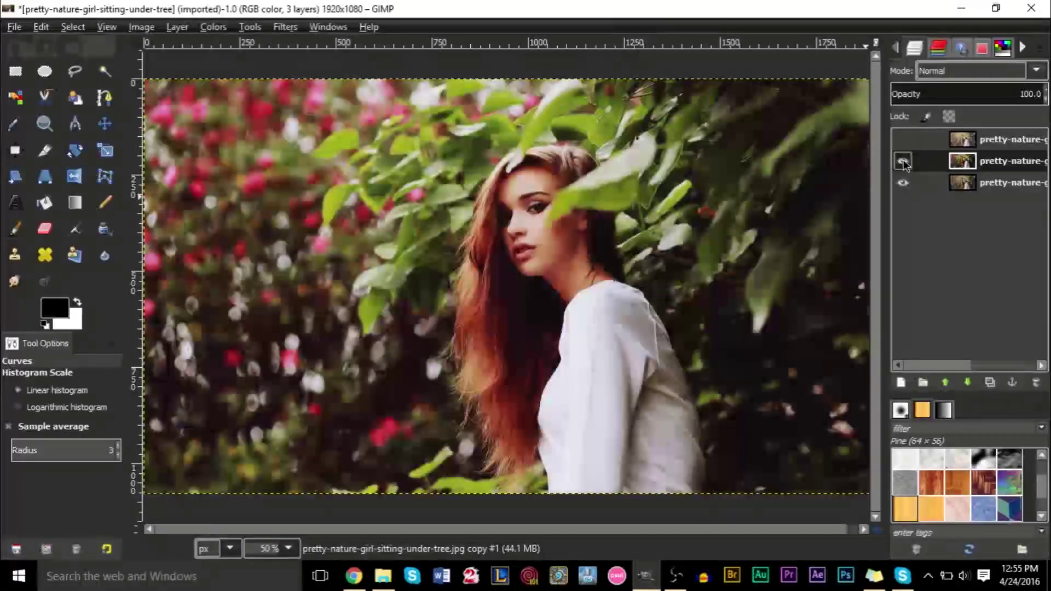
pyautogui.click(902, 161)
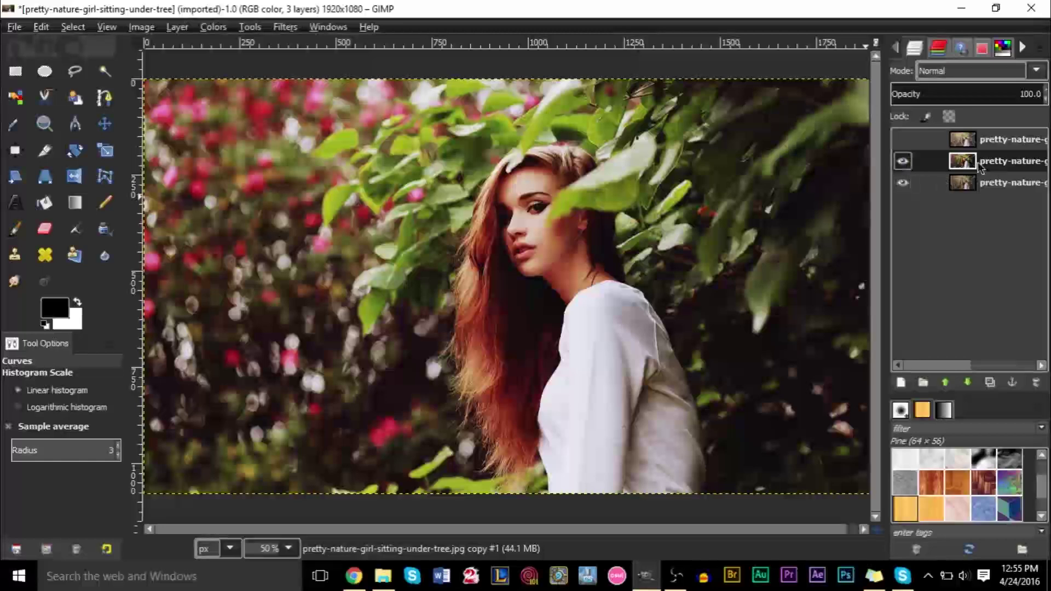
pyautogui.click(903, 162)
pyautogui.click(903, 141)
pyautogui.click(902, 141)
pyautogui.click(903, 162)
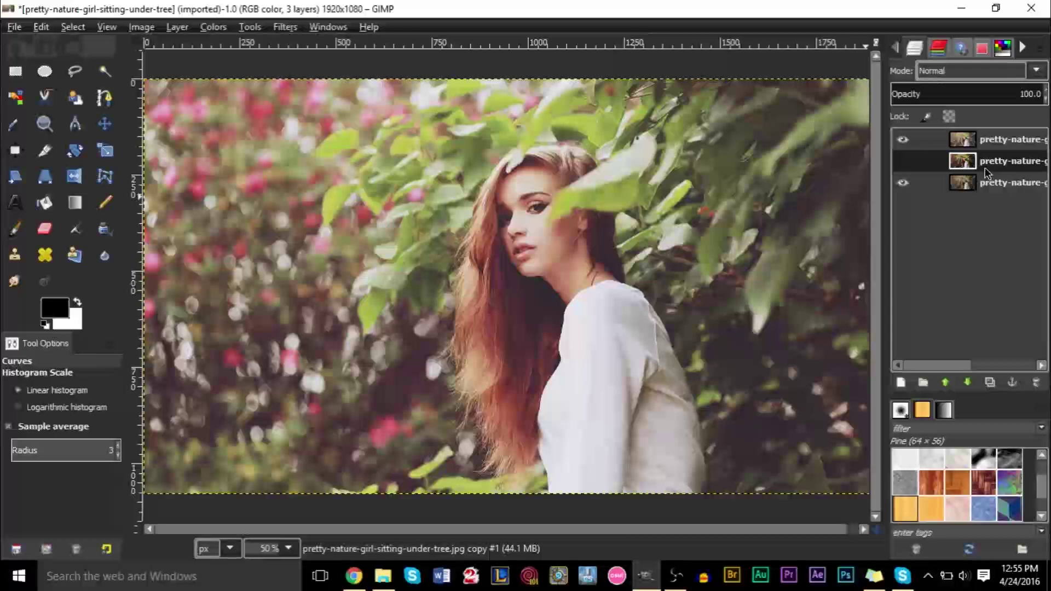
# Step: Move the contrast copy to the top of the layer stack and make it visible
pyautogui.click(962, 145)
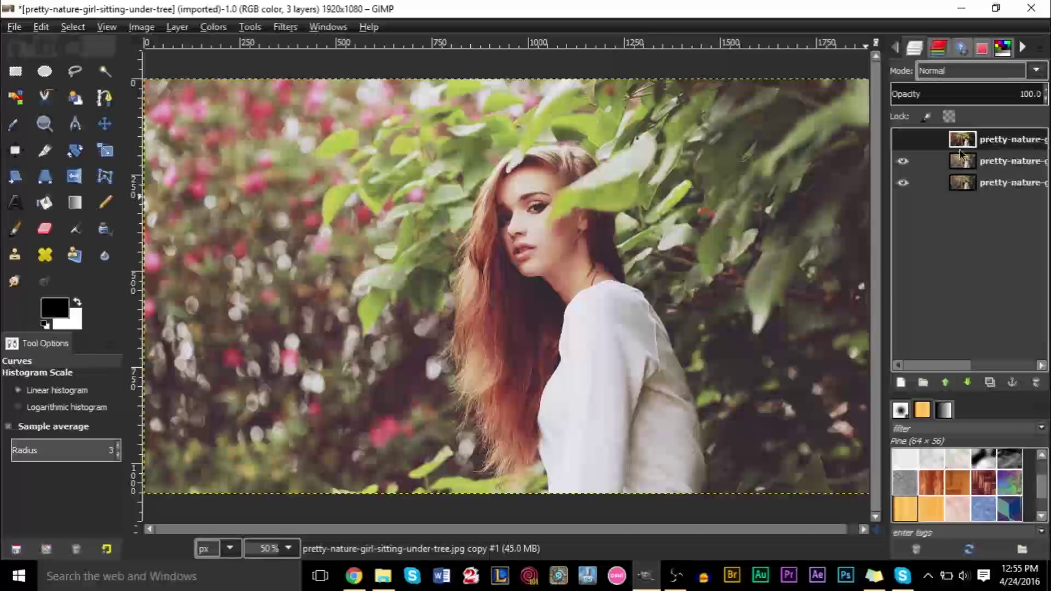
pyautogui.click(903, 141)
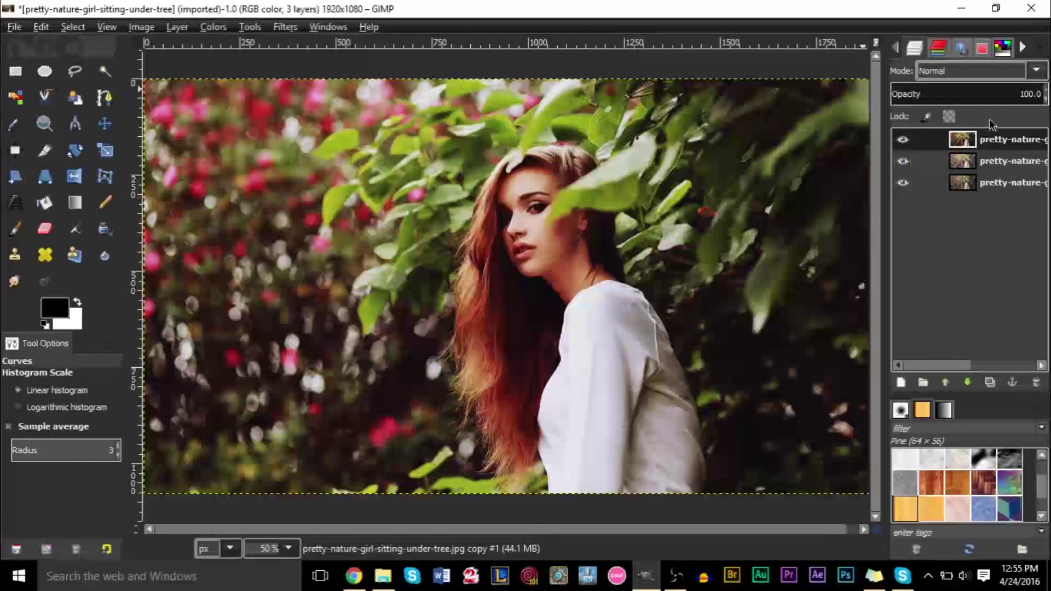
pyautogui.click(994, 161)
pyautogui.click(997, 146)
pyautogui.click(994, 167)
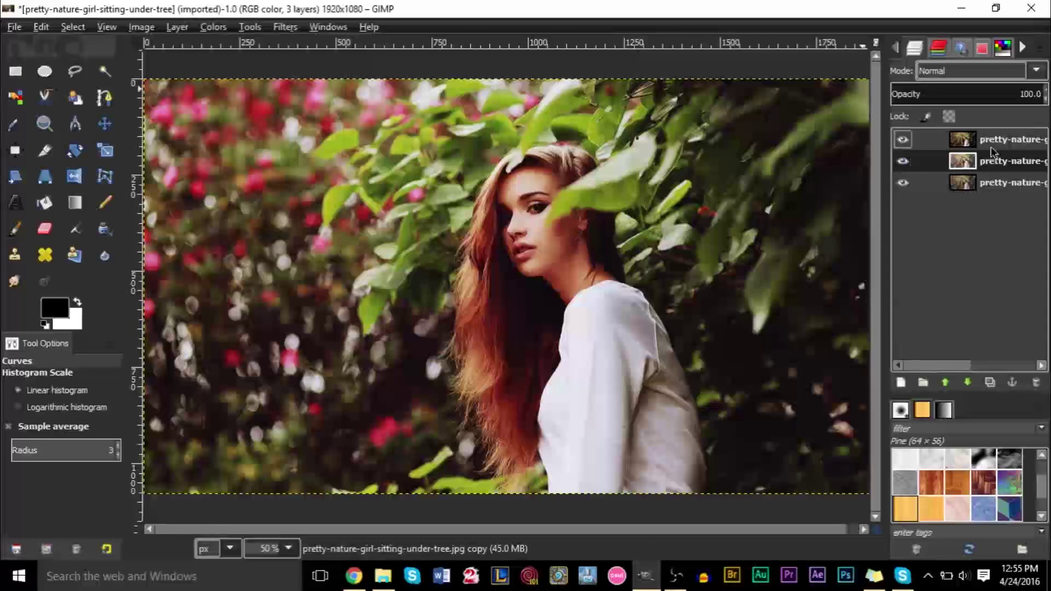
pyautogui.click(990, 143)
# Step: Hide the brightened midtone copy and duplicate the topmost contrast copy, keeping the contrast layers visible
pyautogui.click(903, 142)
pyautogui.click(902, 160)
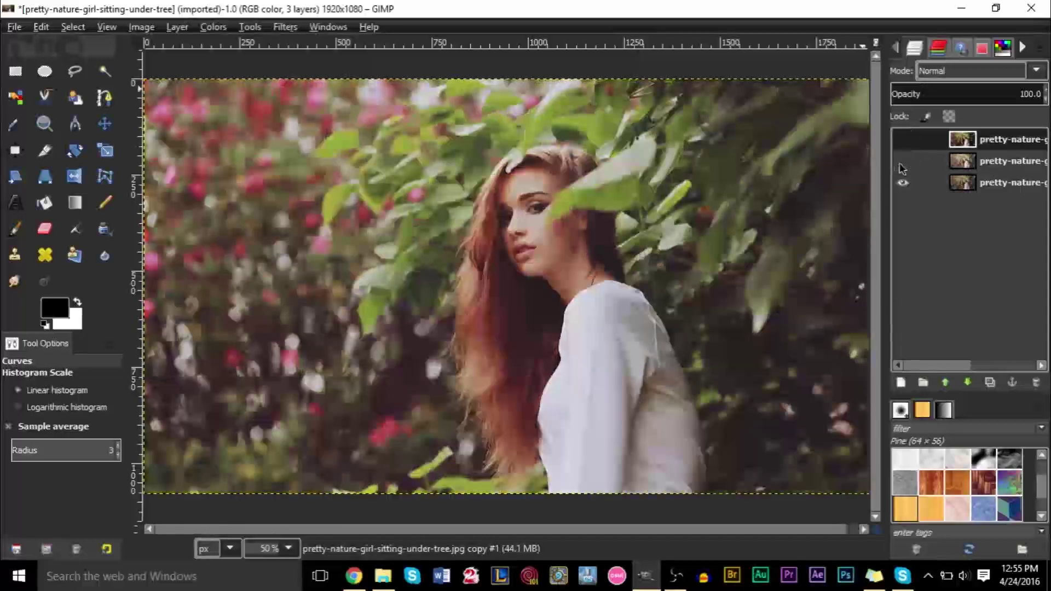
pyautogui.click(986, 190)
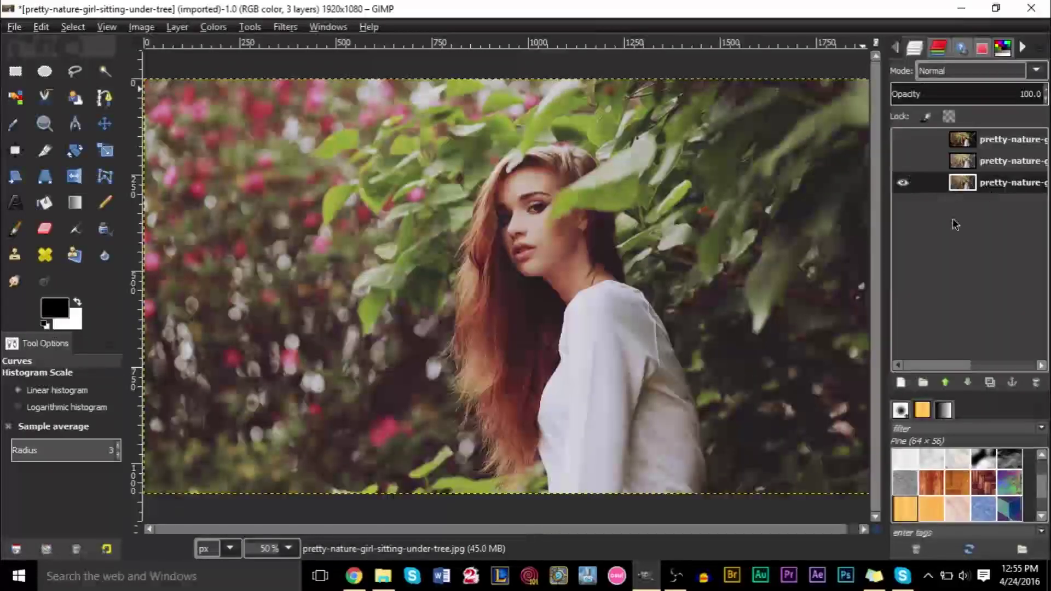
pyautogui.click(902, 160)
pyautogui.rightClick(977, 141)
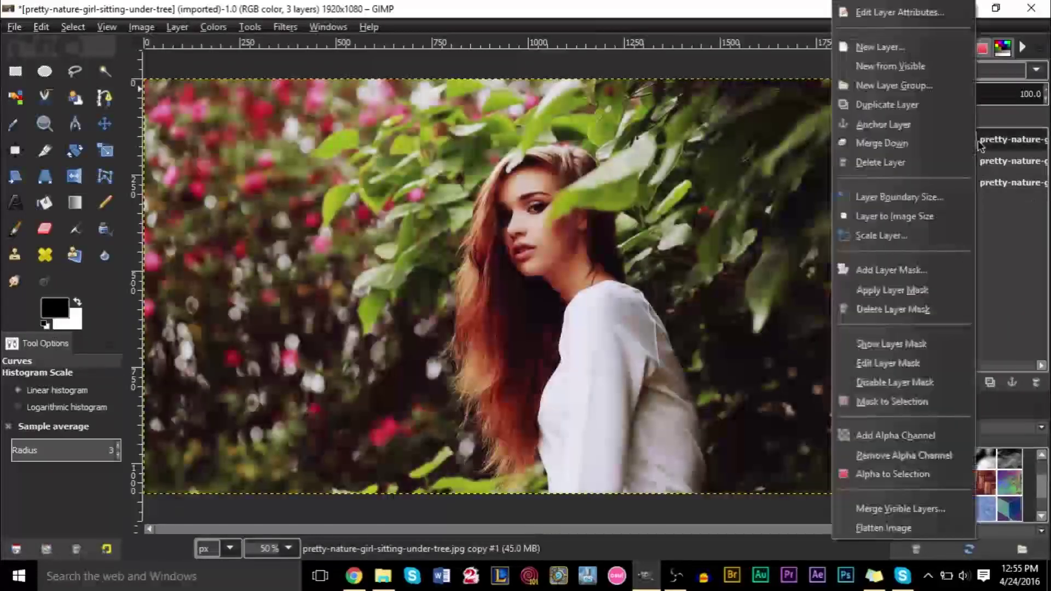
pyautogui.click(892, 105)
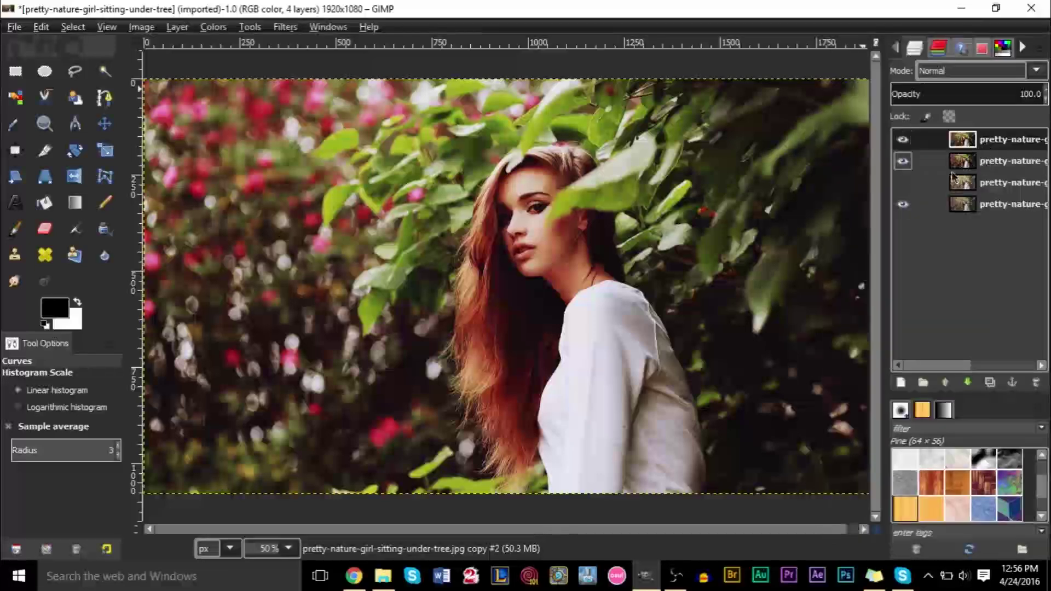
pyautogui.click(977, 161)
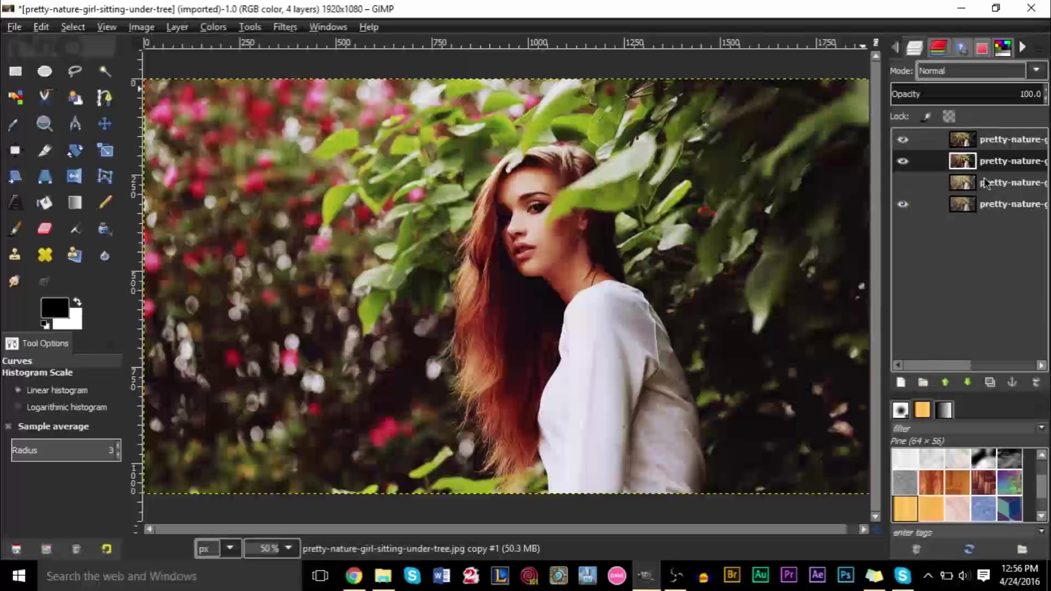
pyautogui.click(969, 185)
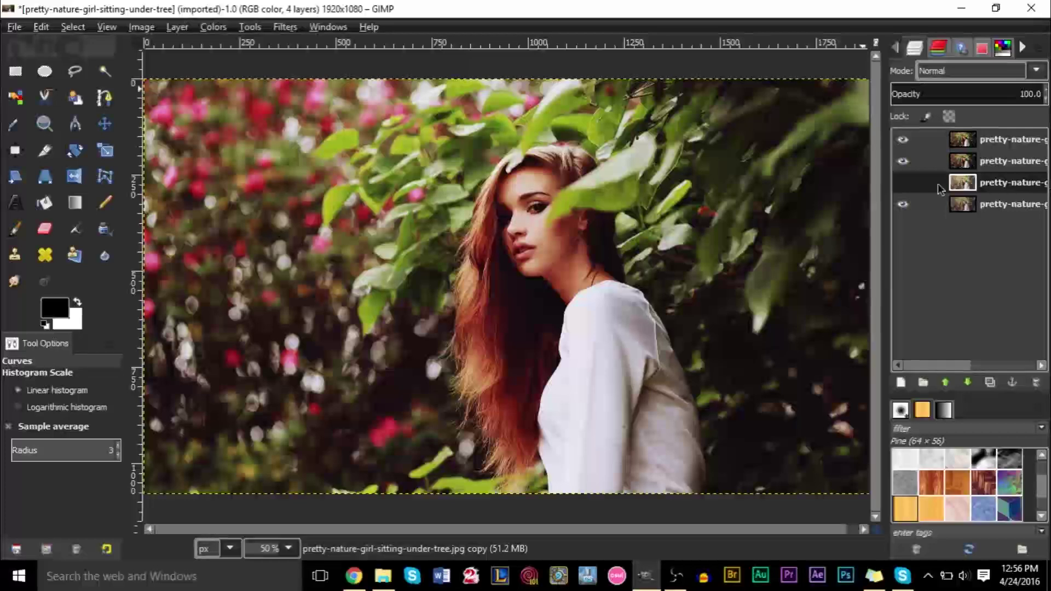
pyautogui.click(966, 206)
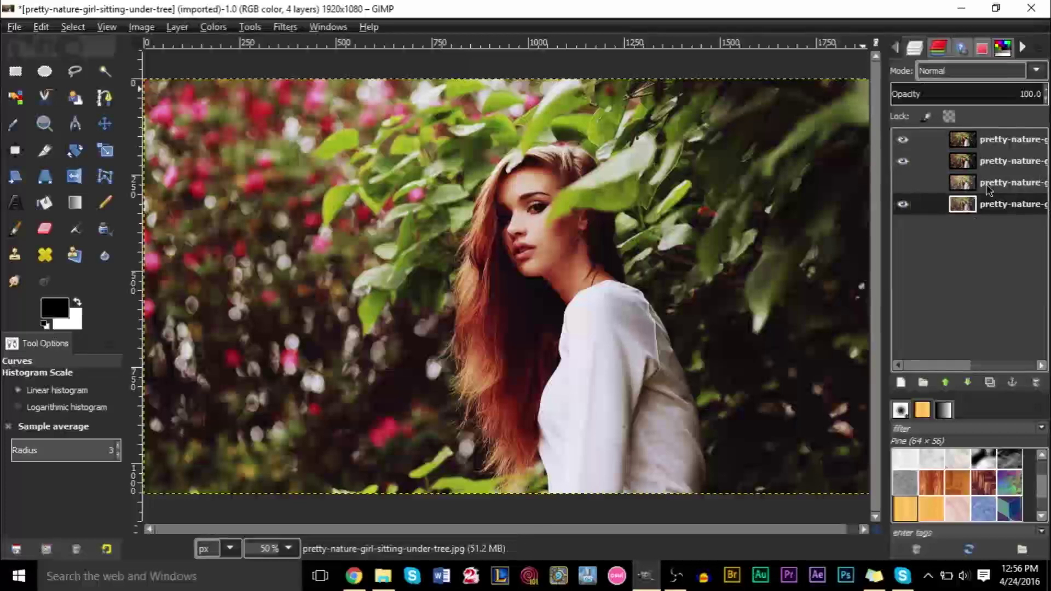
pyautogui.click(962, 187)
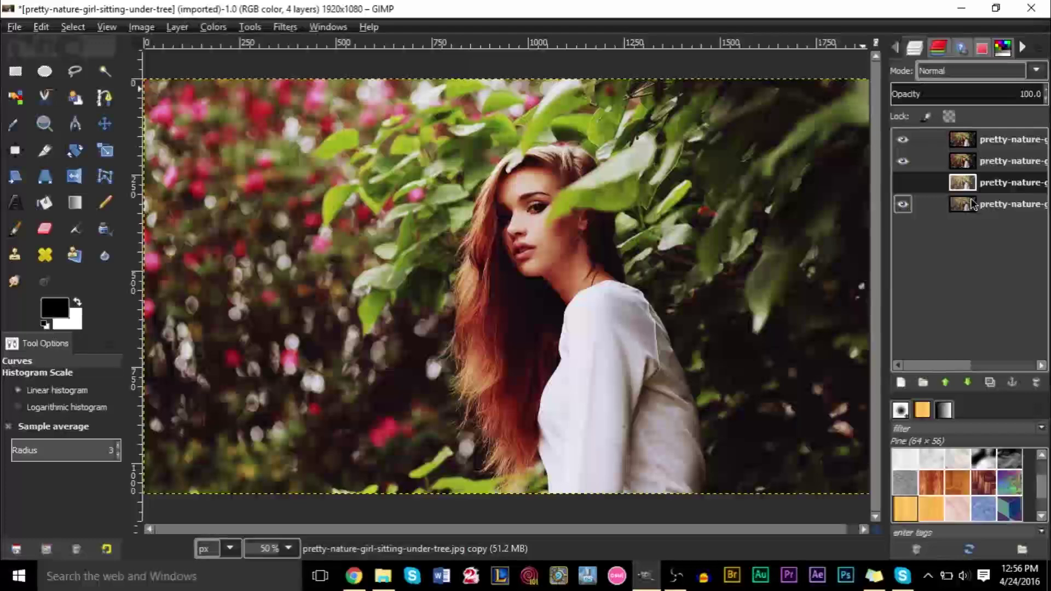
# Step: Apply a Blue channel curve to the topmost contrast copy, lifting the shadows and anchoring the curve near its centre
pyautogui.click(984, 140)
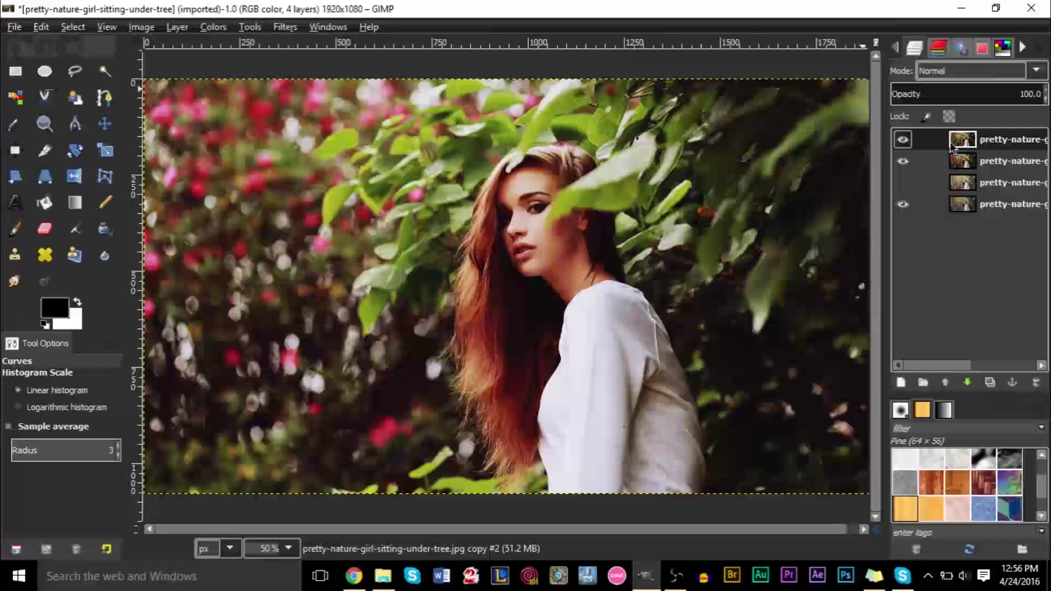
pyautogui.click(215, 28)
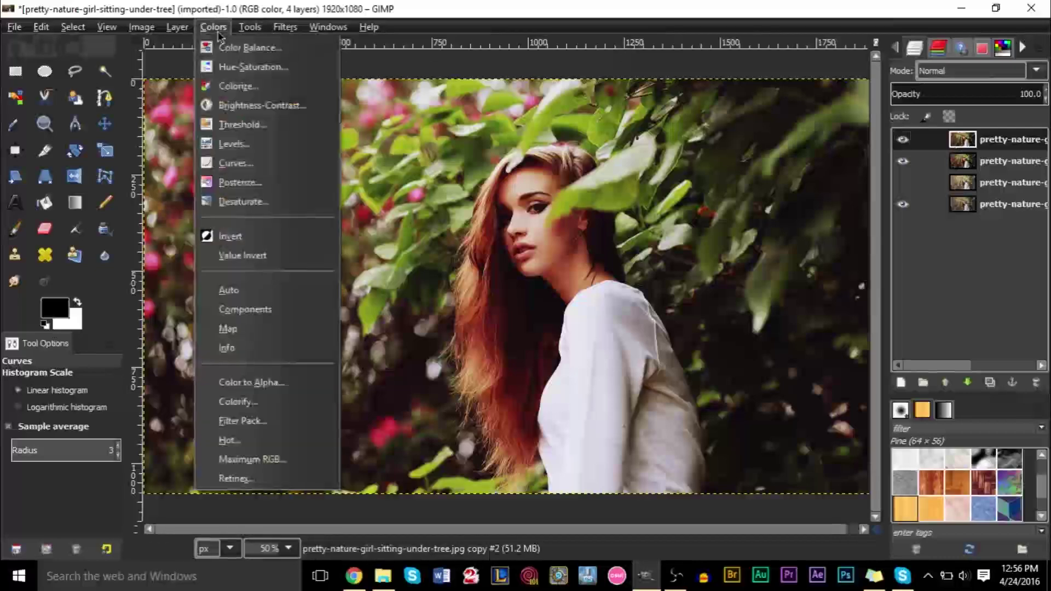
pyautogui.click(238, 164)
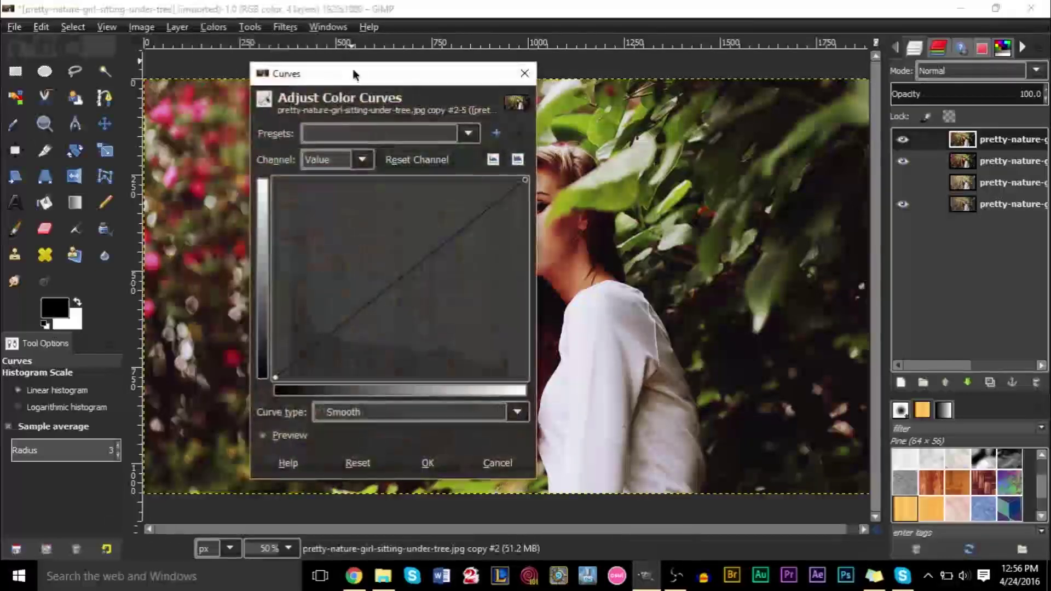
pyautogui.click(361, 162)
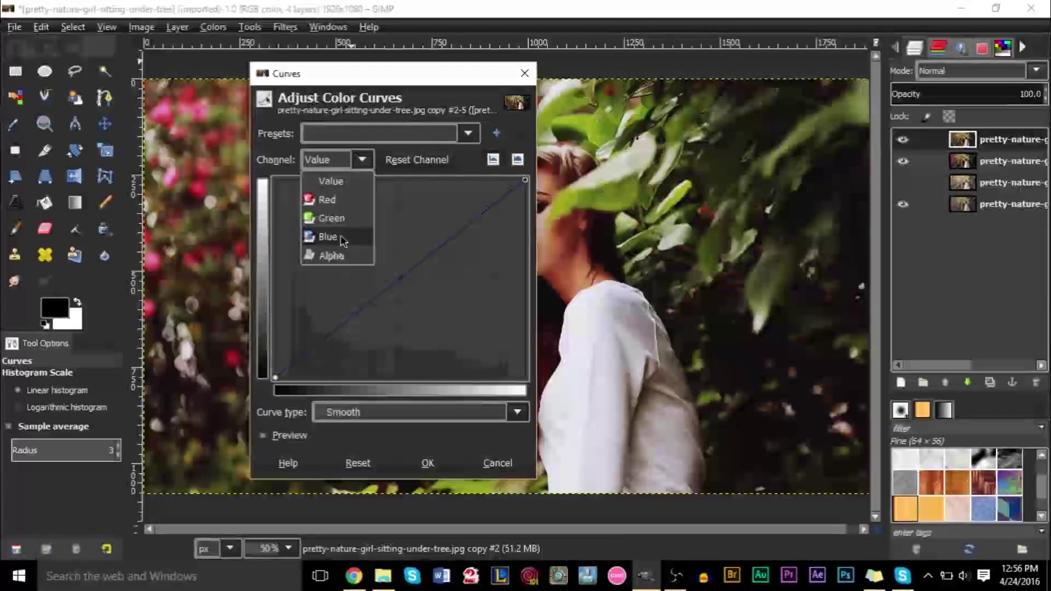
pyautogui.click(341, 235)
pyautogui.moveTo(419, 82); pyautogui.dragTo(207, 131)
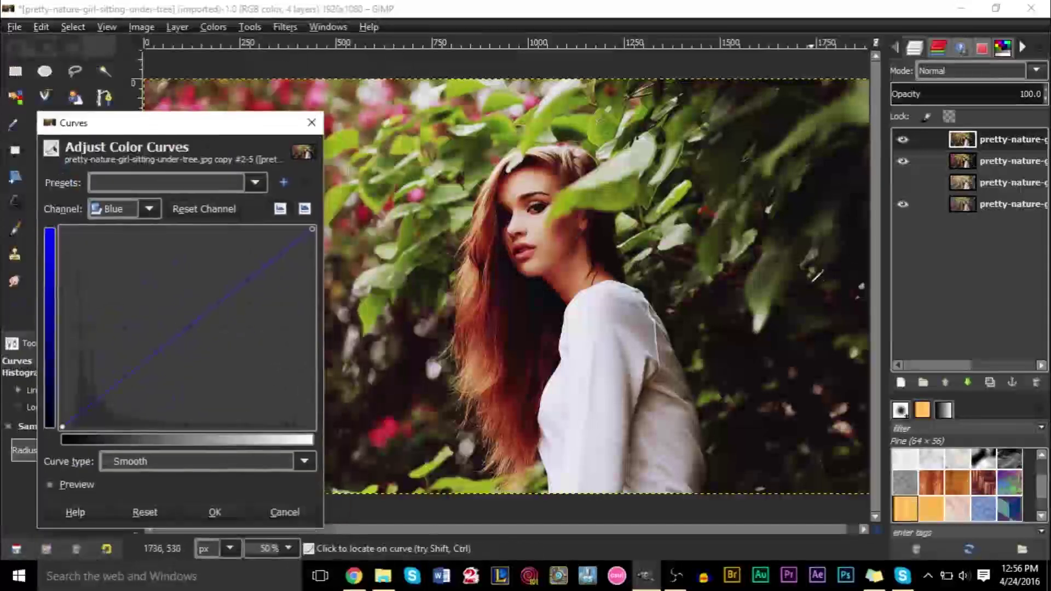
pyautogui.moveTo(216, 129); pyautogui.dragTo(255, 54)
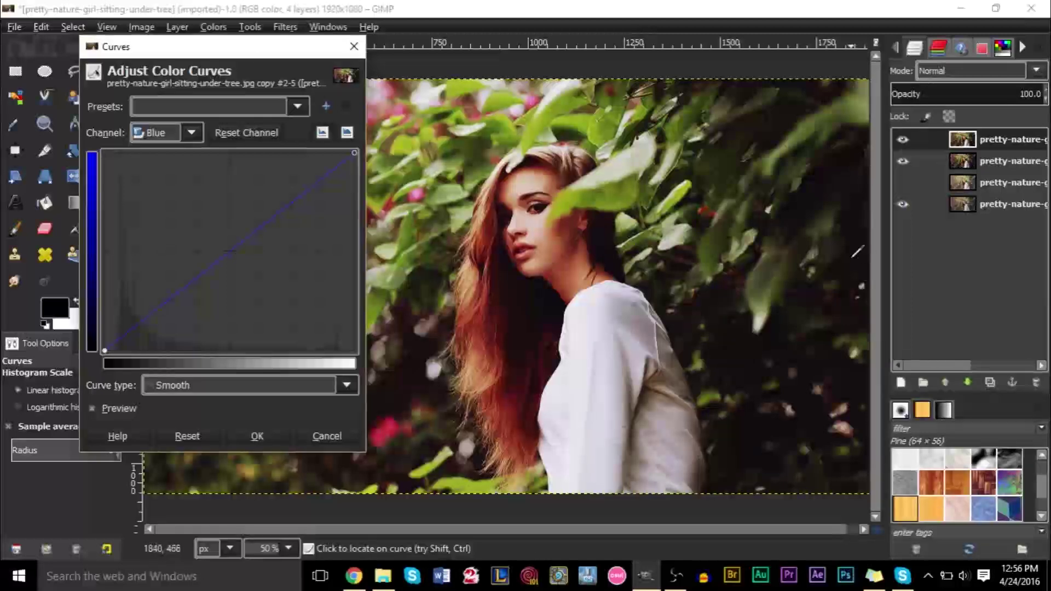
pyautogui.moveTo(225, 57); pyautogui.dragTo(897, 37)
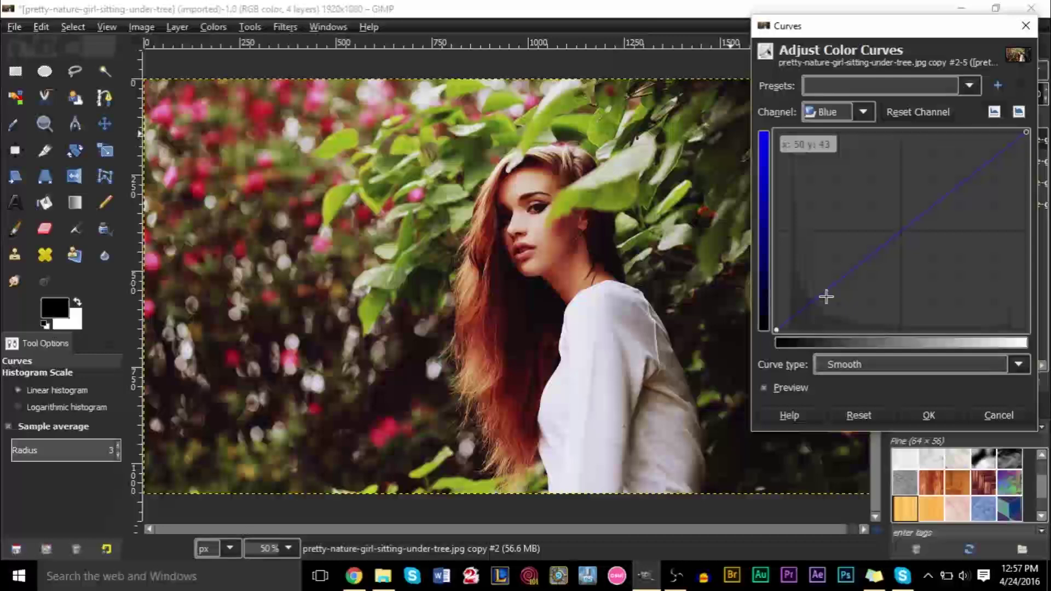
pyautogui.moveTo(825, 297); pyautogui.dragTo(813, 284)
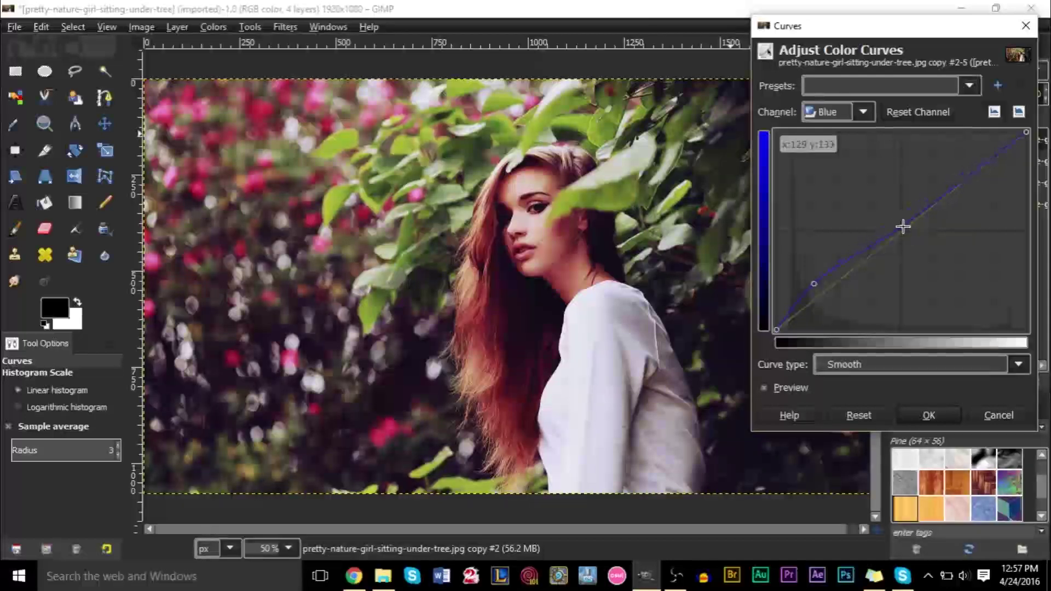
pyautogui.click(904, 229)
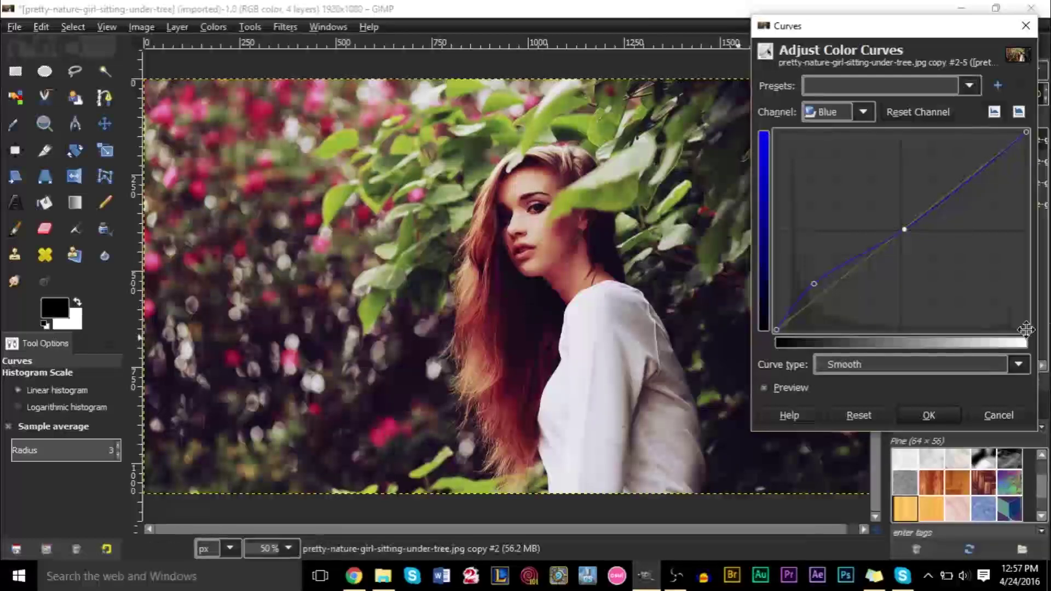
pyautogui.click(928, 415)
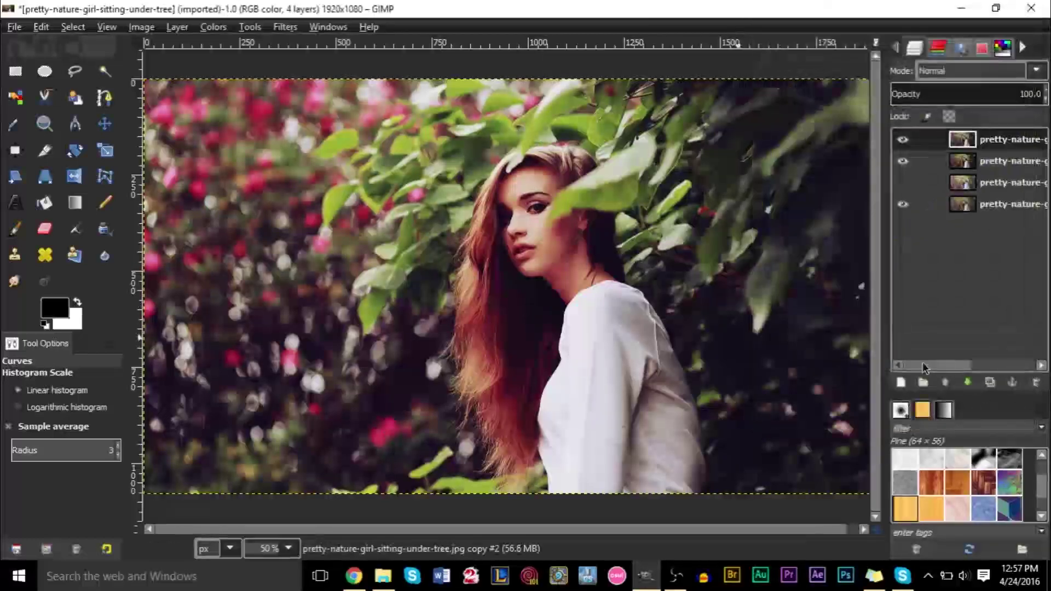
# Step: Toggle the blue-shadow copy to check its effect, and duplicate the contrast copy beneath it to the top of the layer stack
pyautogui.click(897, 142)
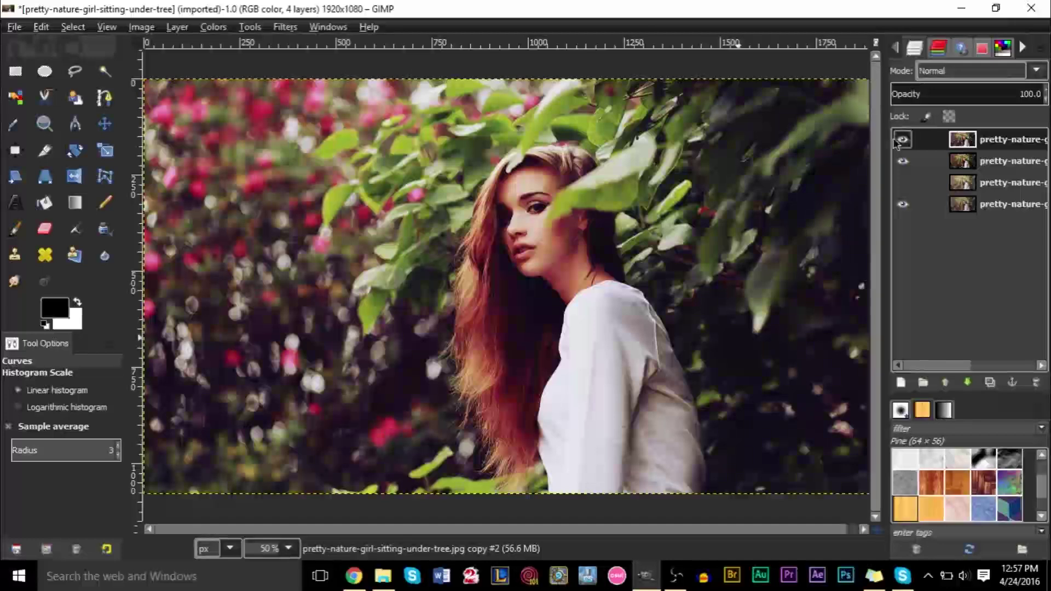
pyautogui.click(900, 141)
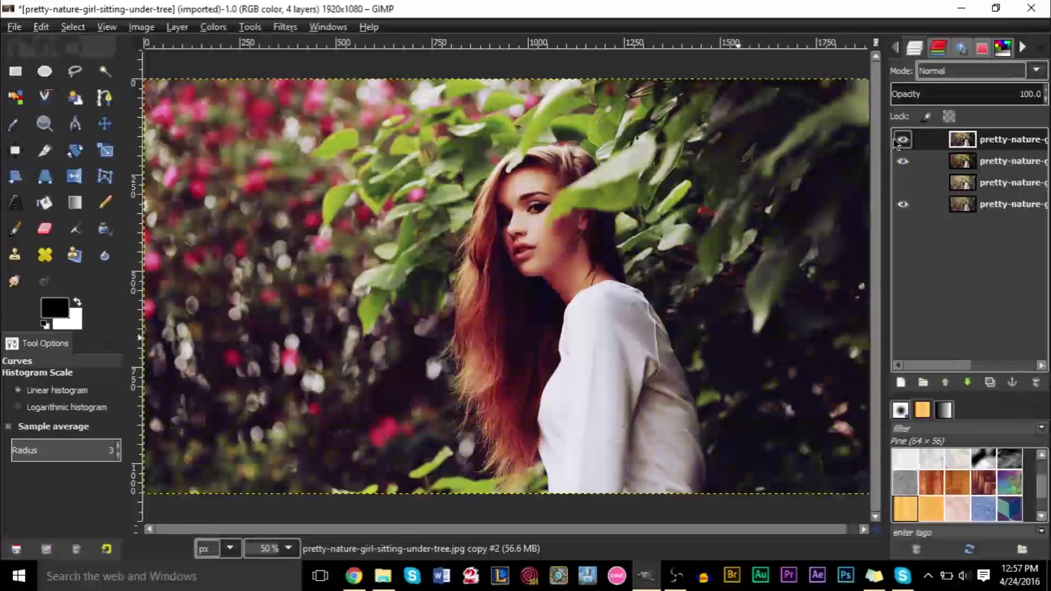
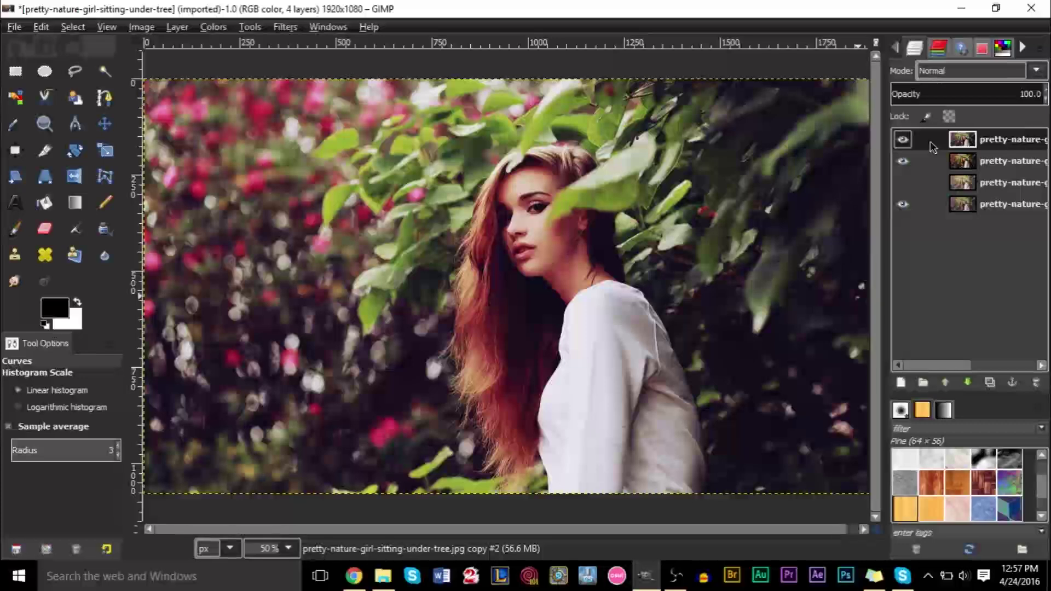
pyautogui.rightClick(991, 161)
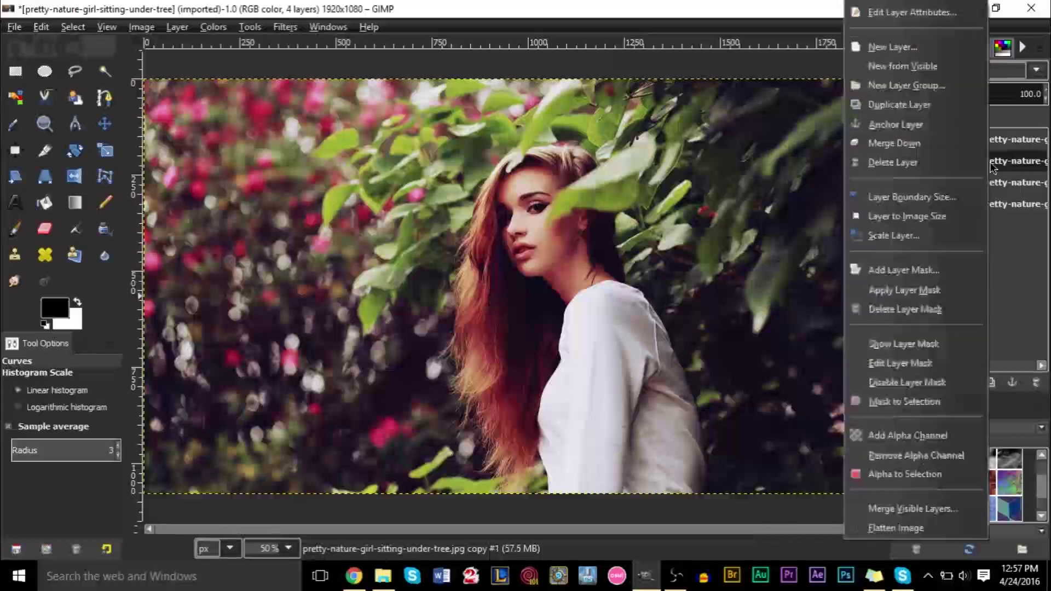
pyautogui.click(908, 106)
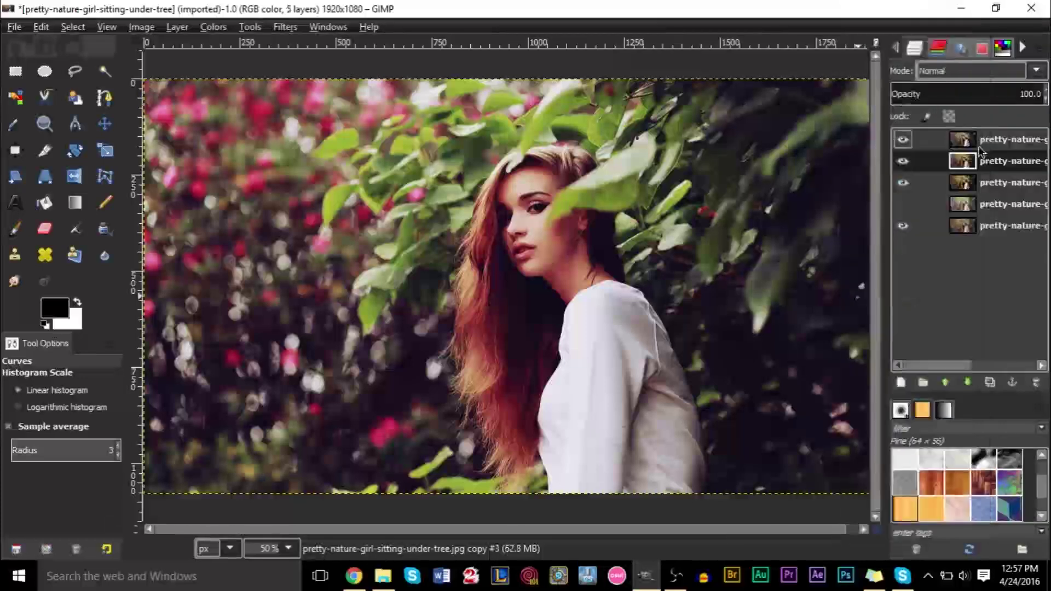
pyautogui.moveTo(997, 162); pyautogui.dragTo(1006, 140)
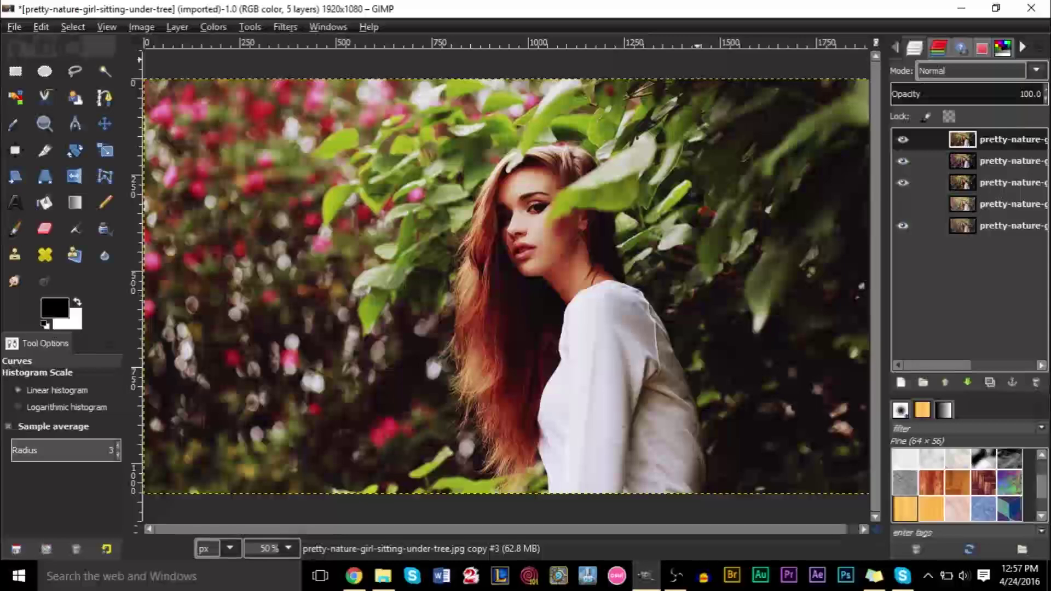
# Step: Apply a Blue channel curve to the new top copy, raising the shadows, anchoring the midpoint and lowering the highlights
pyautogui.click(213, 27)
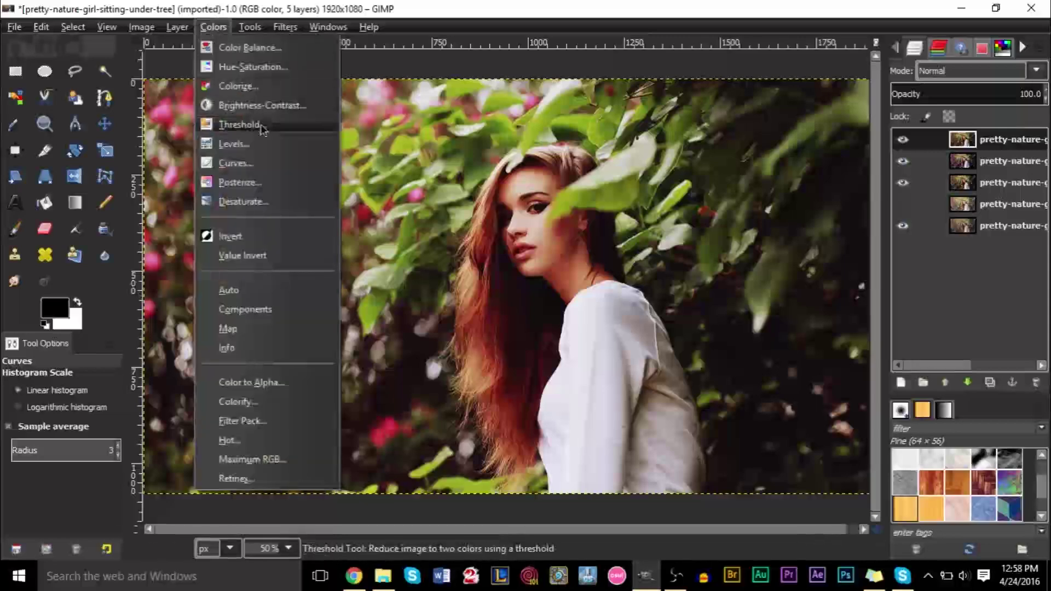
pyautogui.click(265, 159)
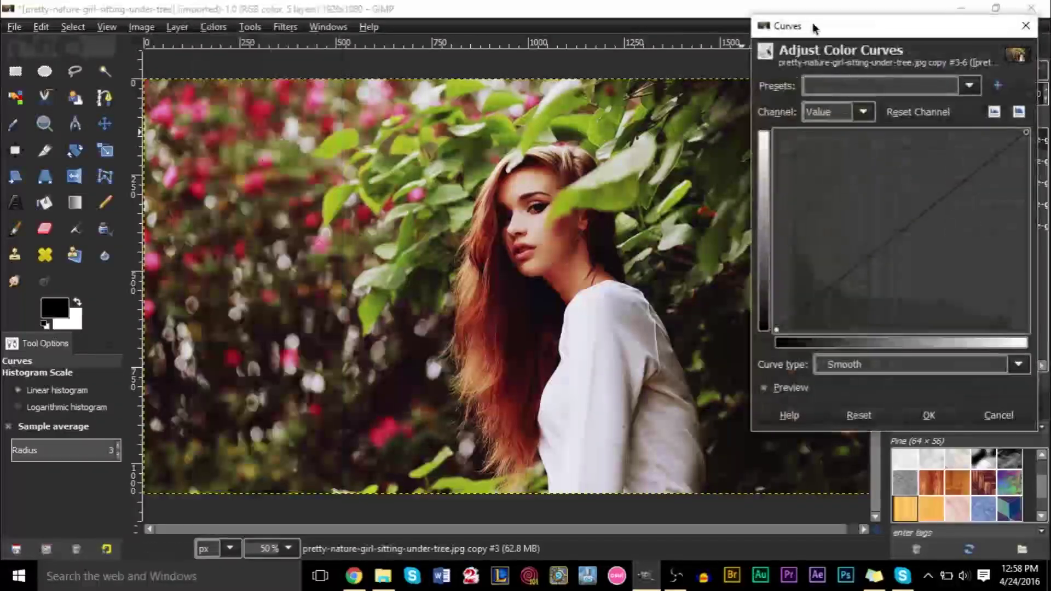
pyautogui.moveTo(814, 28); pyautogui.dragTo(522, 38)
pyautogui.click(558, 129)
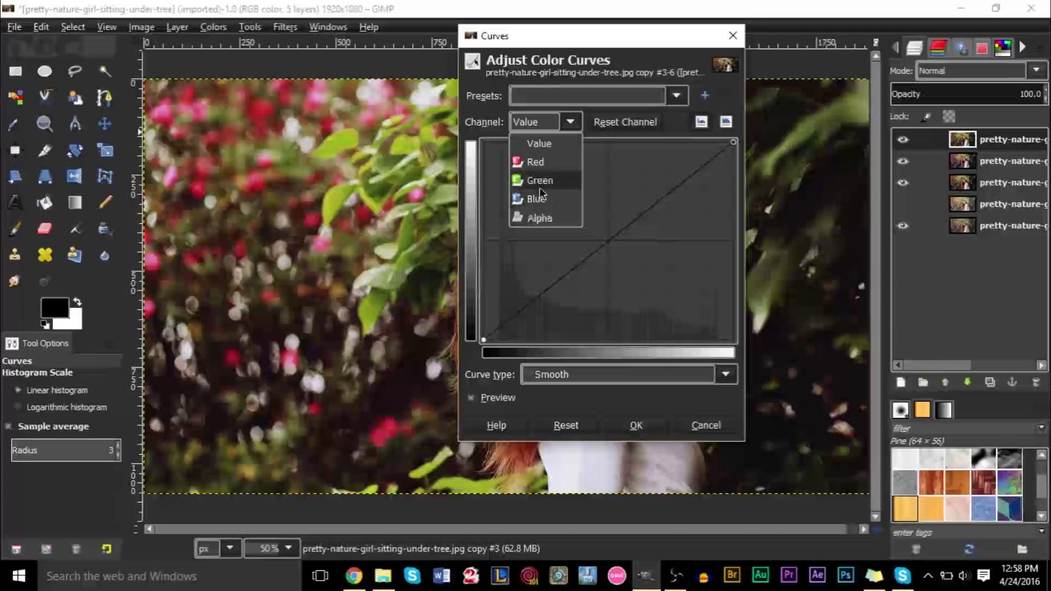
pyautogui.click(538, 200)
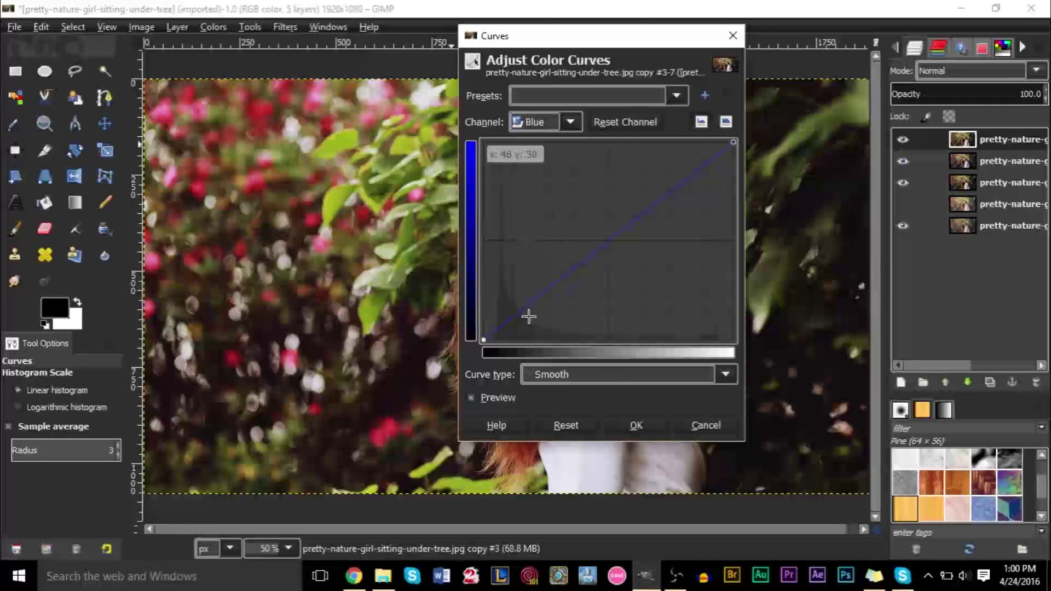
pyautogui.moveTo(530, 301); pyautogui.dragTo(522, 294)
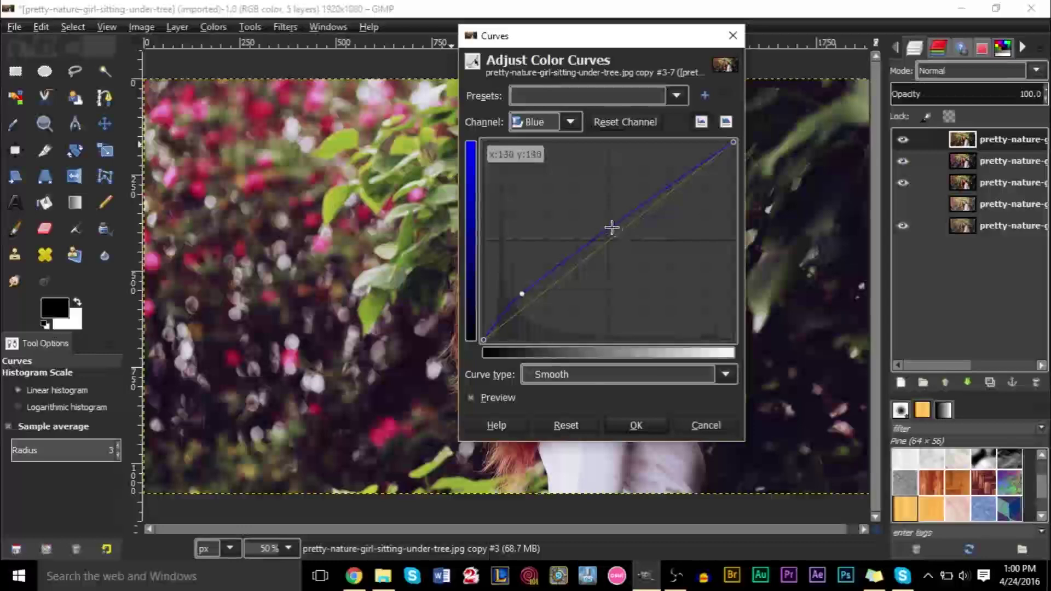
pyautogui.moveTo(611, 227); pyautogui.dragTo(612, 236)
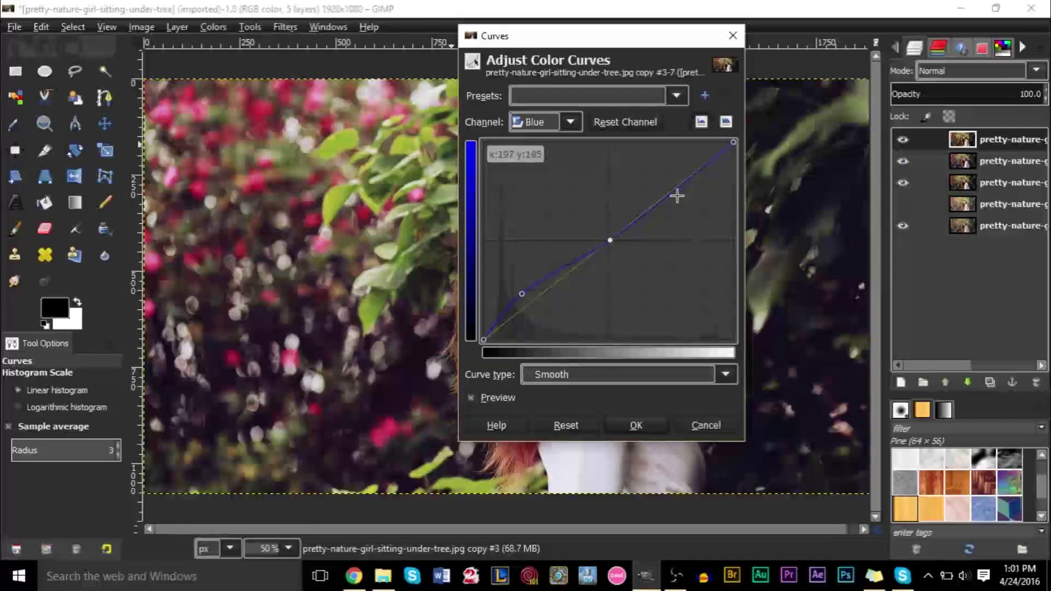
pyautogui.moveTo(676, 197); pyautogui.dragTo(683, 206)
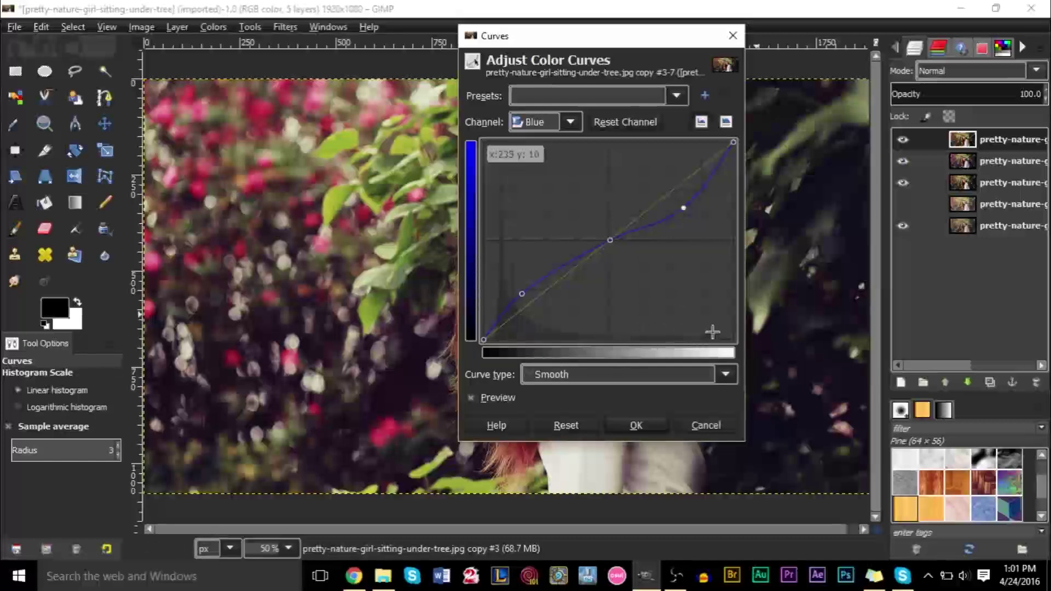
pyautogui.click(685, 201)
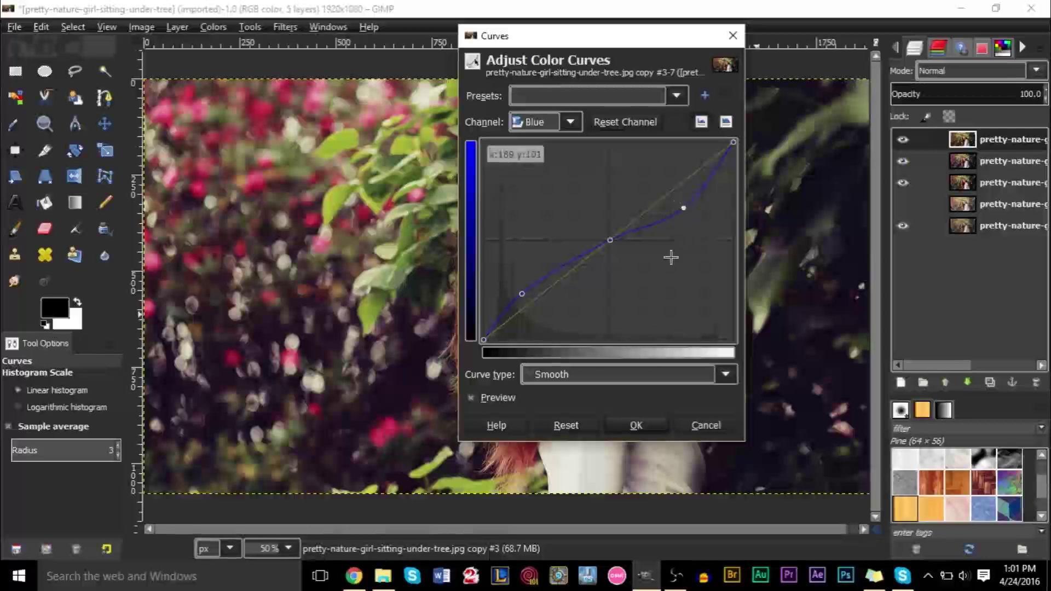
pyautogui.click(660, 425)
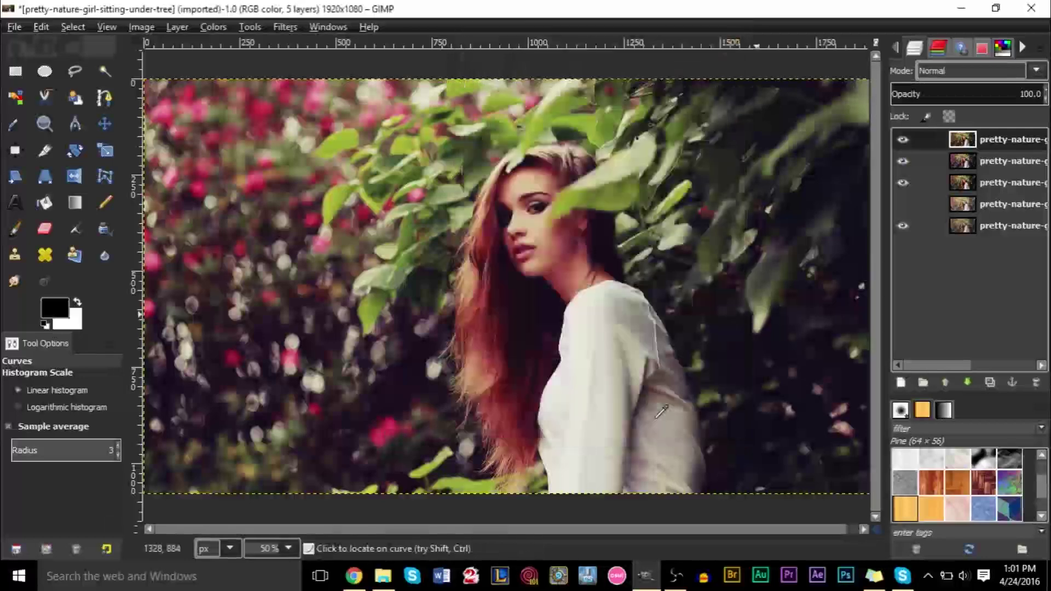
# Step: Compare the two blue-adjusted copies by toggling the topmost layer's visibility, leaving it visible
pyautogui.click(903, 139)
pyautogui.click(903, 139)
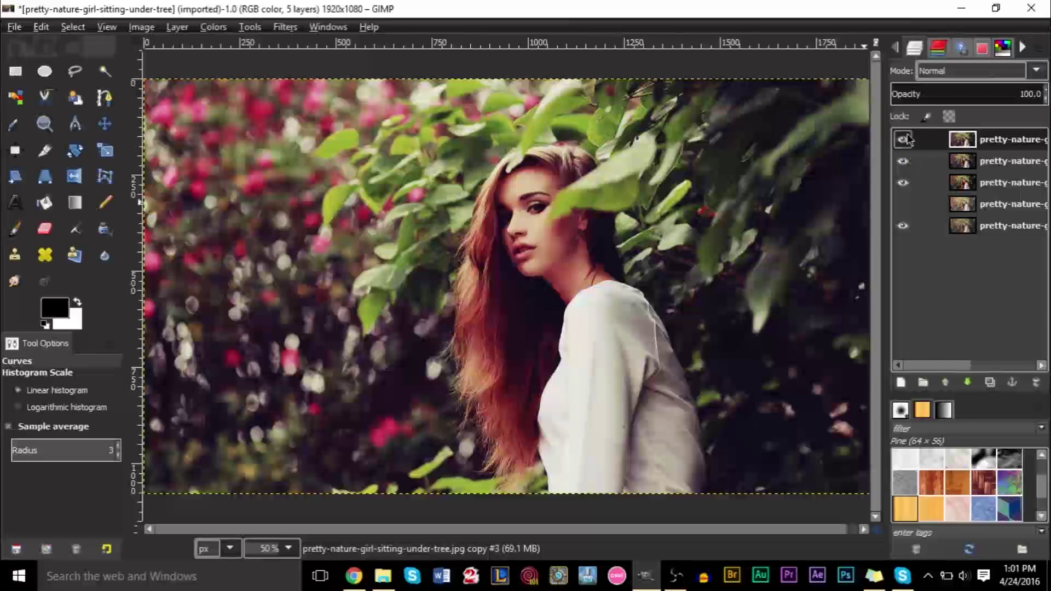
pyautogui.click(903, 139)
pyautogui.click(903, 139)
pyautogui.click(903, 139)
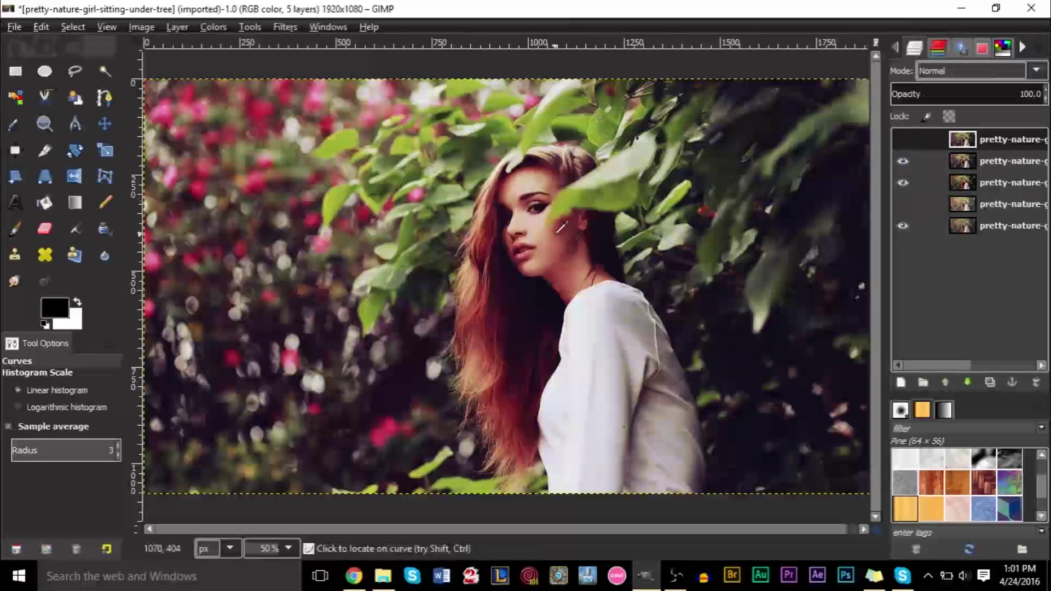
pyautogui.click(903, 139)
pyautogui.click(903, 139)
pyautogui.click(985, 166)
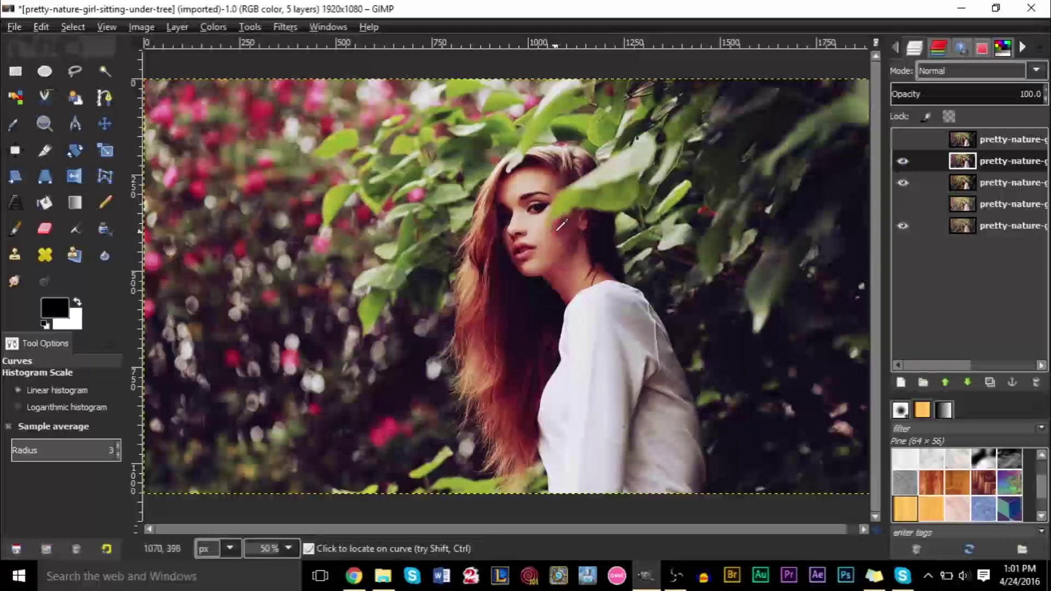
pyautogui.click(958, 144)
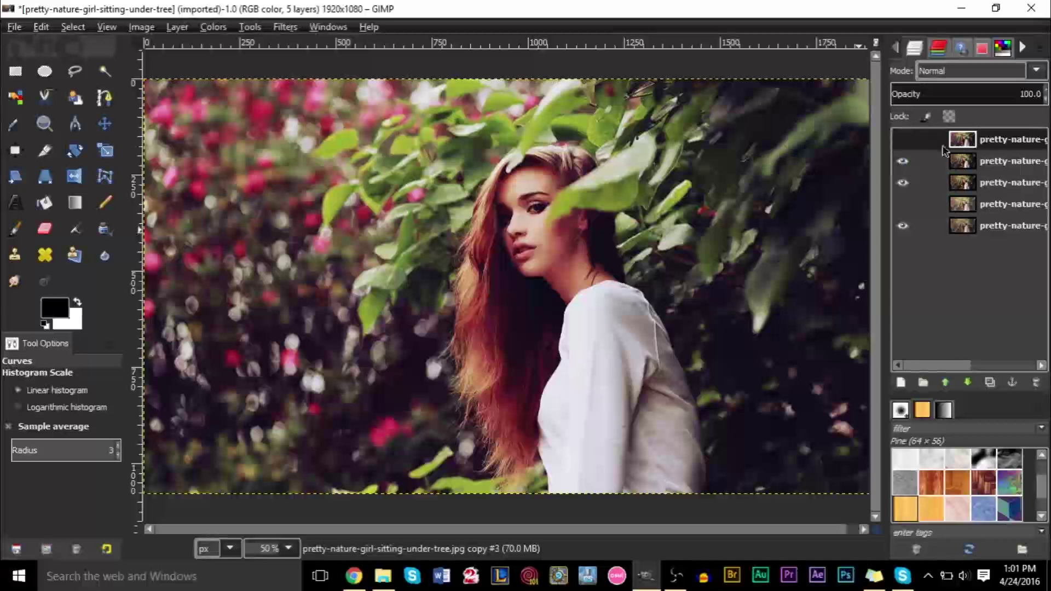
pyautogui.click(904, 141)
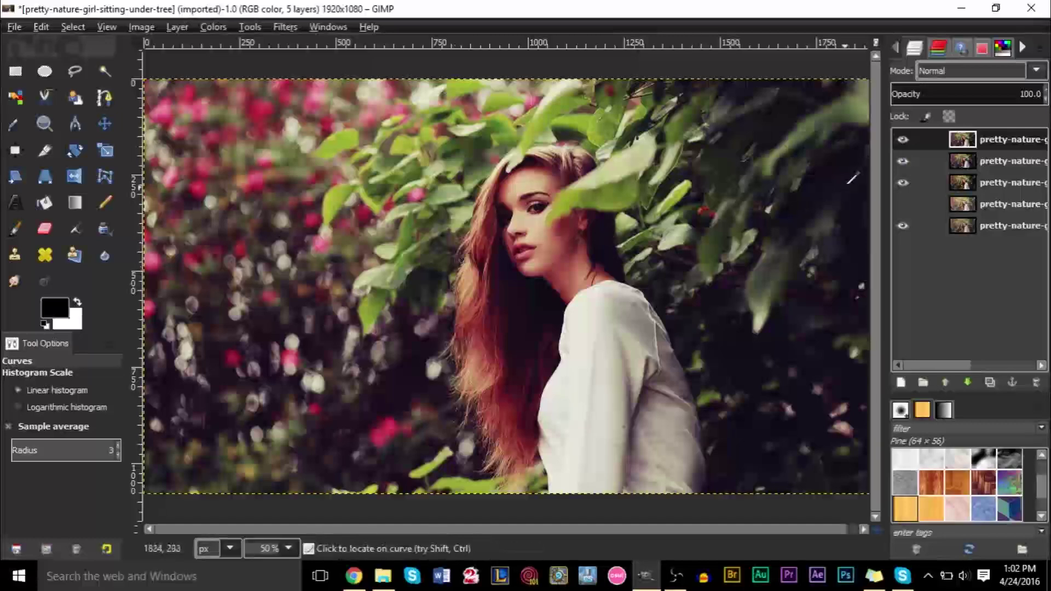
# Step: Compare the original, the contrast copy and the blue-adjusted copies by isolating the original layer and showing the others again
pyautogui.keyDown('shift'); pyautogui.click(902, 226); pyautogui.keyUp('shift')
pyautogui.click(902, 225)
pyautogui.click(903, 226)
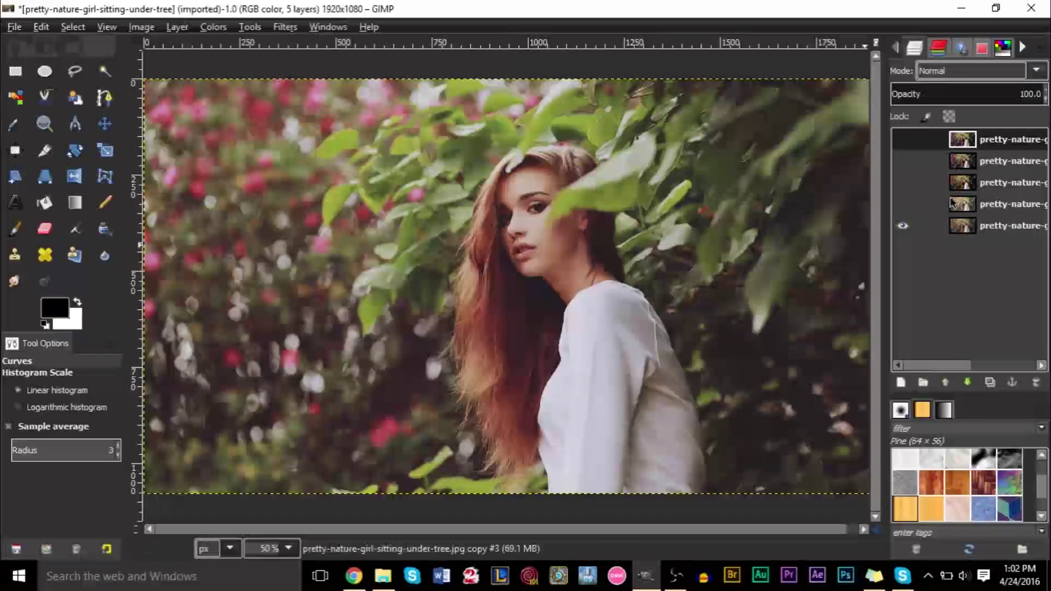
pyautogui.click(903, 183)
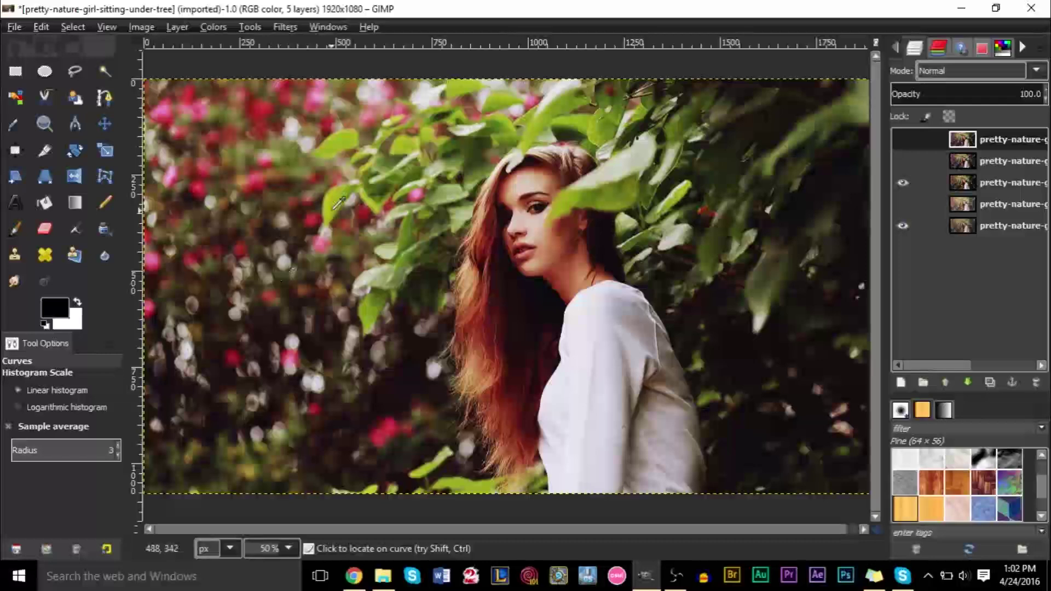
pyautogui.click(910, 145)
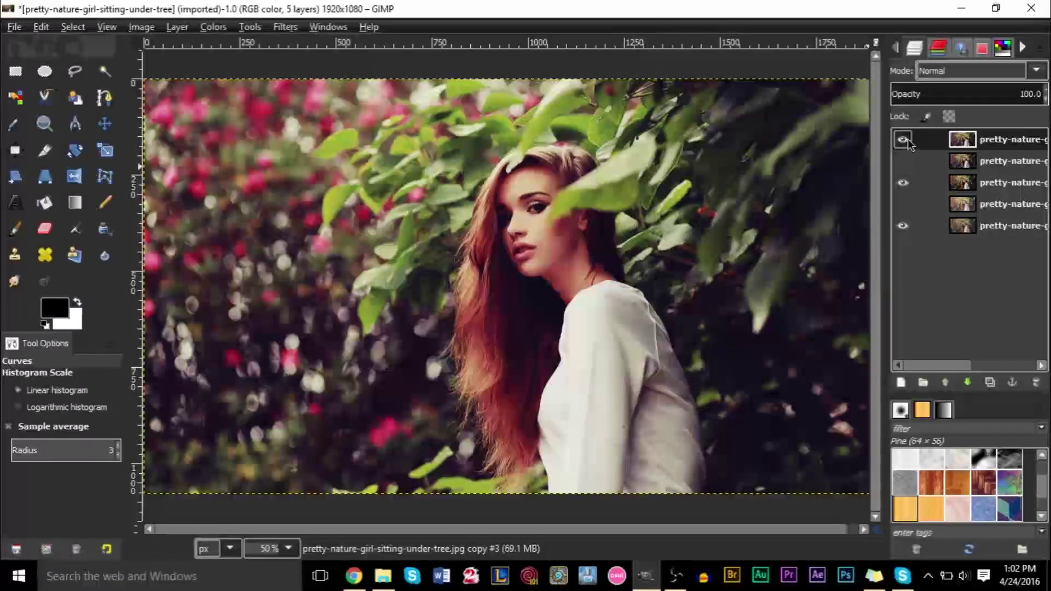
pyautogui.click(909, 144)
pyautogui.click(902, 165)
pyautogui.click(903, 140)
# Step: Duplicate the contrast copy again and move the duplicate to the top of the layer stack
pyautogui.rightClick(962, 183)
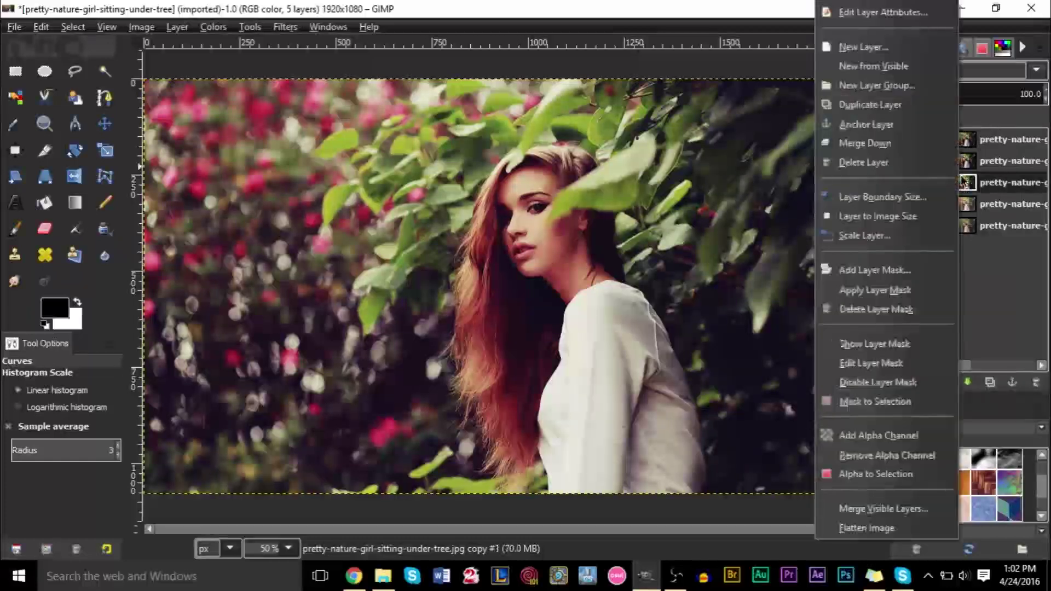
pyautogui.click(871, 105)
pyautogui.moveTo(988, 186); pyautogui.dragTo(988, 137)
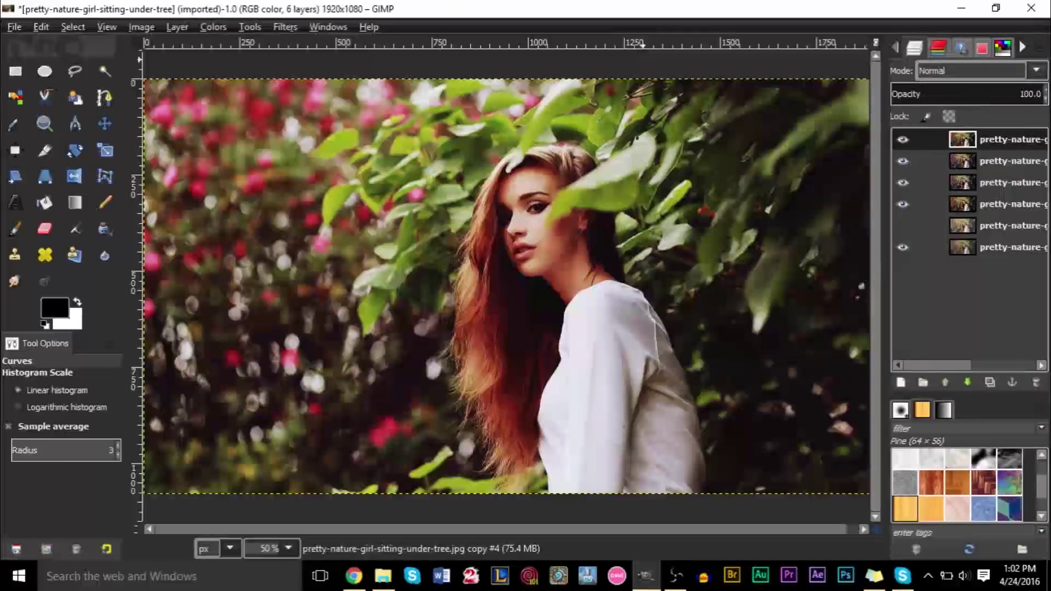
pyautogui.click(213, 27)
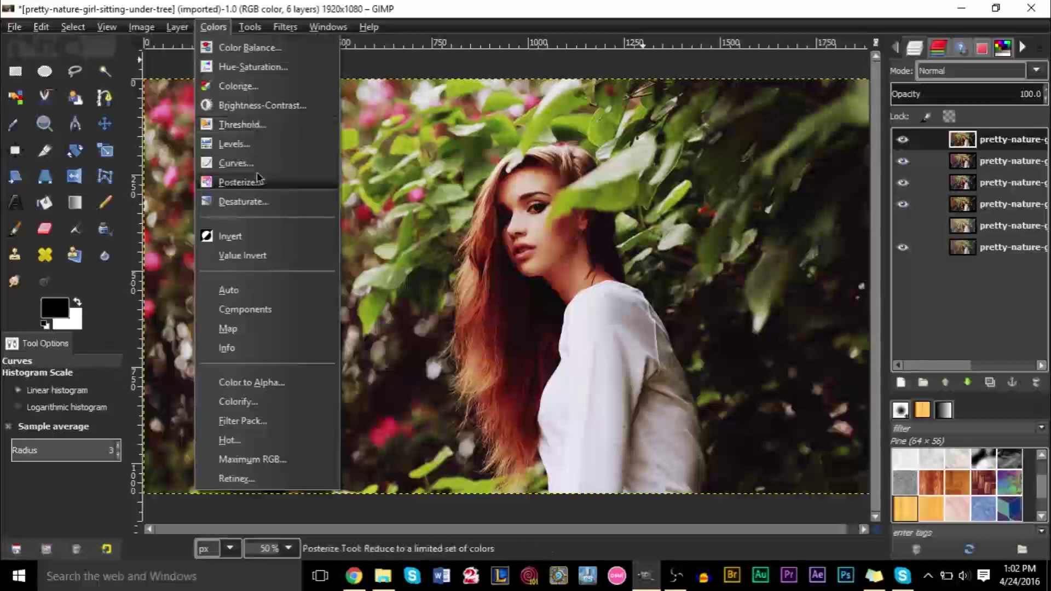
pyautogui.click(235, 163)
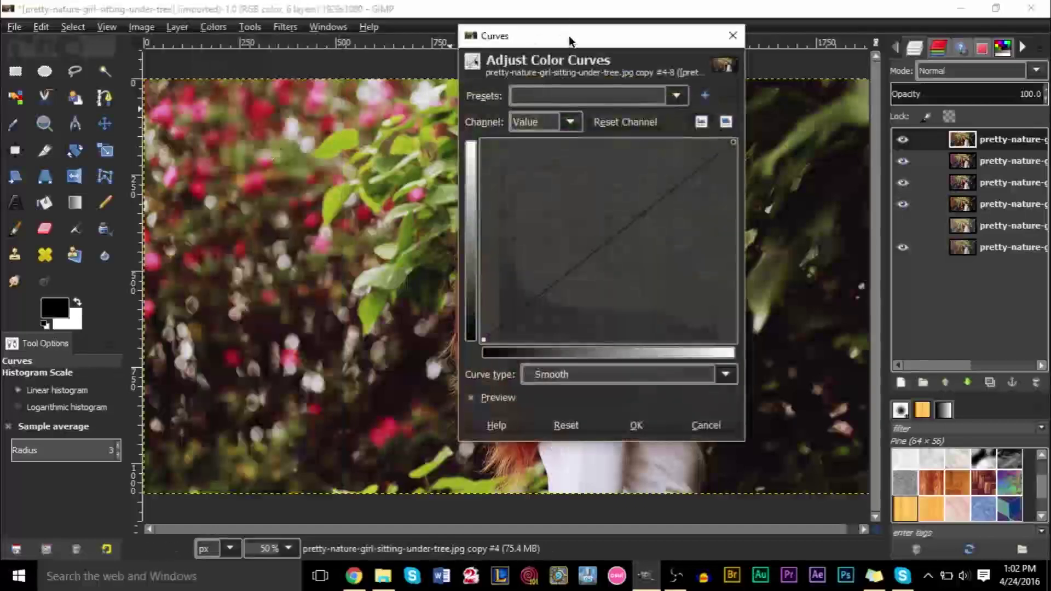
pyautogui.moveTo(569, 41); pyautogui.dragTo(305, 90)
pyautogui.press('Escape')
# Step: Apply a Blue channel curve to the top copy, lifting the midtones with a single point slightly above the diagonal
pyautogui.click(213, 27)
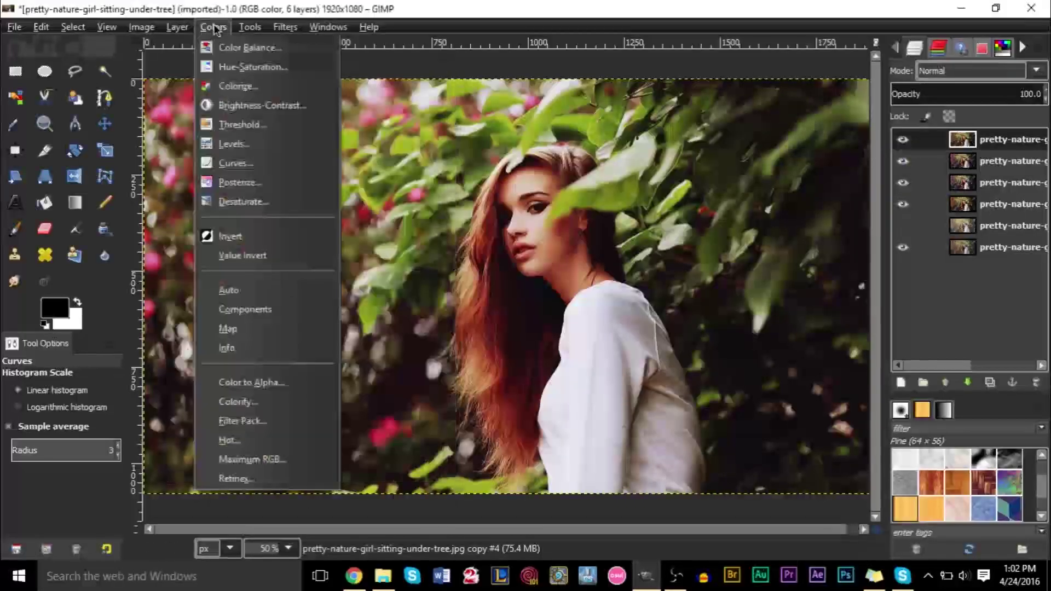
pyautogui.click(258, 163)
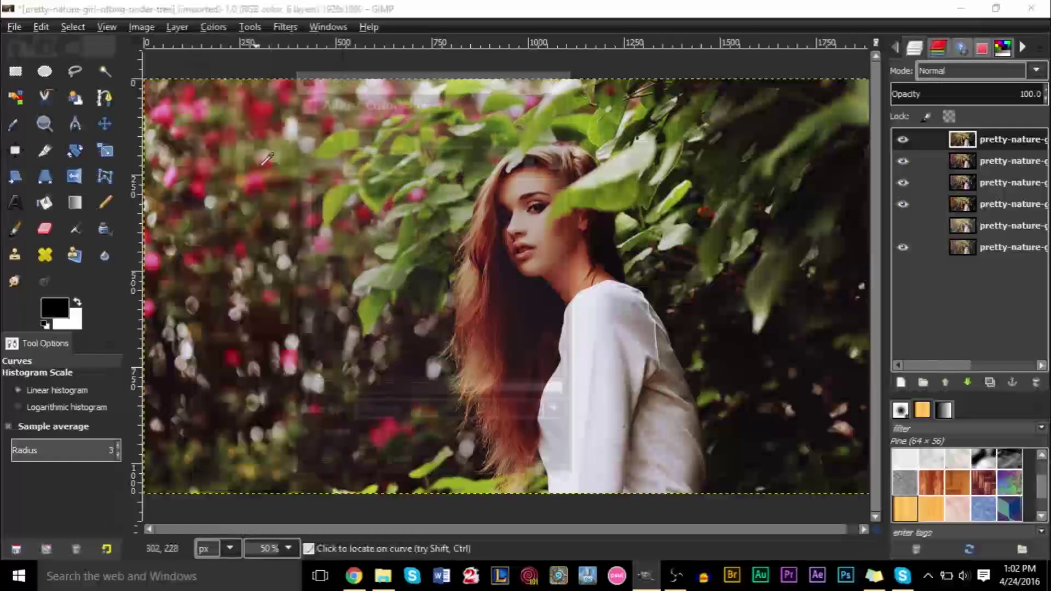
pyautogui.moveTo(403, 82); pyautogui.dragTo(324, 82)
pyautogui.click(331, 165)
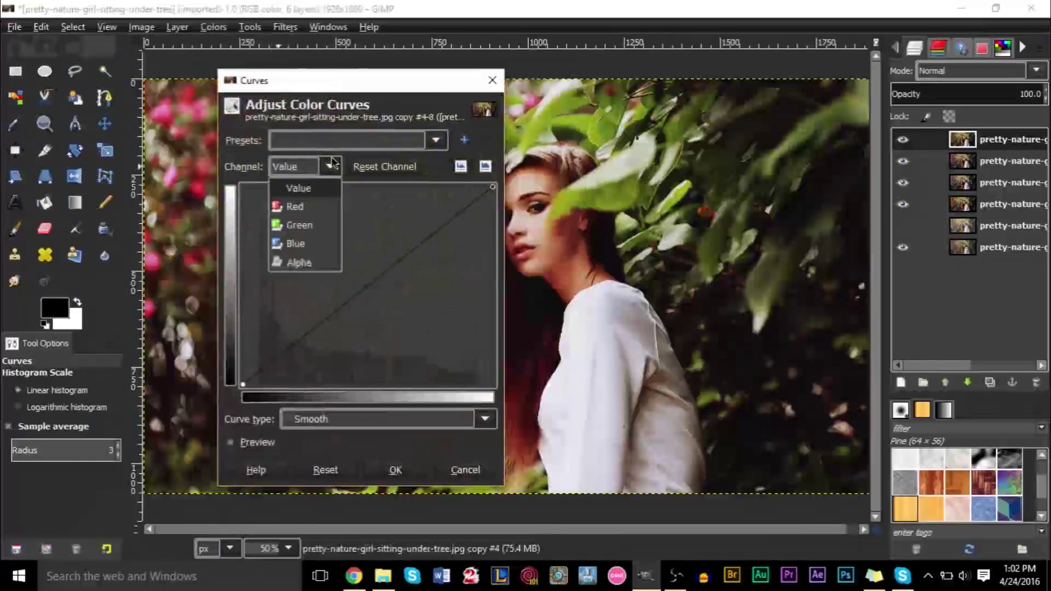
pyautogui.click(321, 243)
pyautogui.moveTo(373, 92); pyautogui.dragTo(389, 63)
pyautogui.moveTo(383, 253); pyautogui.dragTo(372, 238)
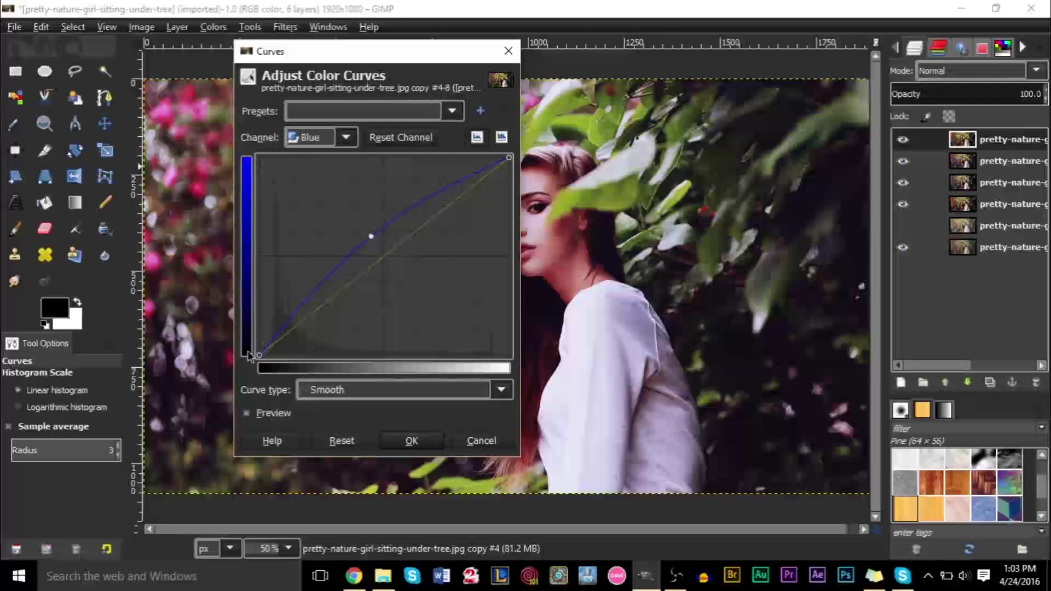
pyautogui.click(413, 442)
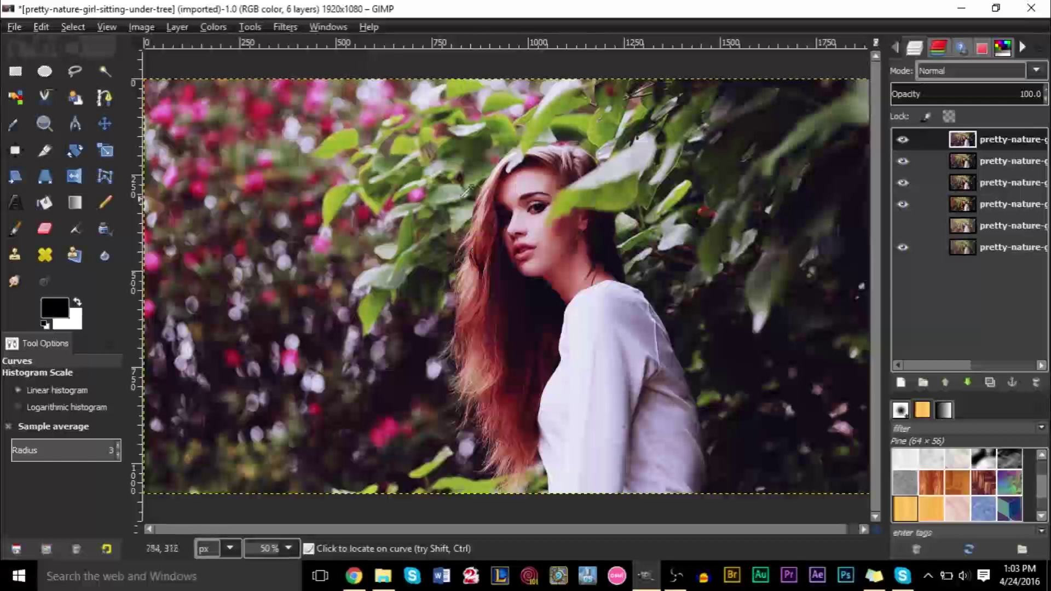
# Step: Compare the new blue midtone lift with the copy beneath by repeatedly toggling the top layer's visibility, leaving it visible
pyautogui.click(903, 140)
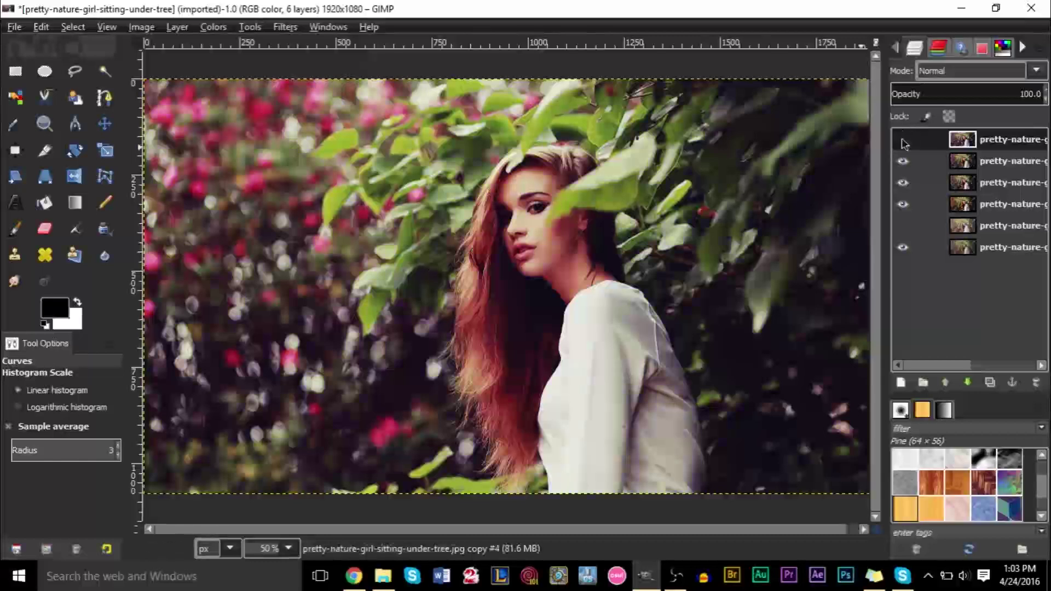
pyautogui.click(902, 142)
pyautogui.click(903, 142)
pyautogui.click(903, 142)
pyautogui.click(903, 142)
pyautogui.click(903, 143)
pyautogui.click(903, 143)
pyautogui.click(903, 143)
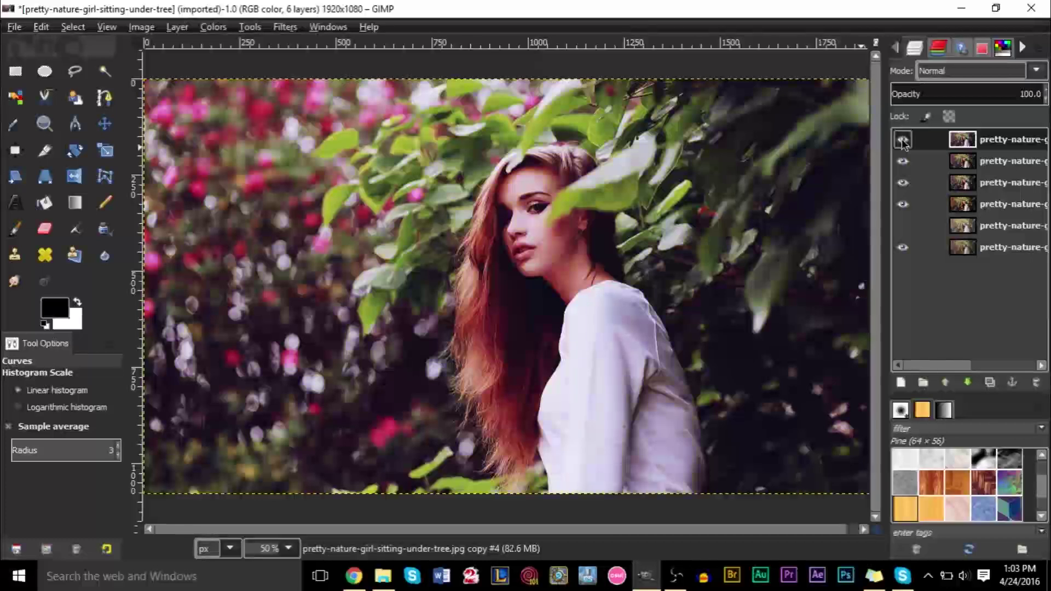
# Step: Shape a Red channel curve for the top copy, raising the midtones slightly and lowering the shadows and highlights
pyautogui.click(252, 27)
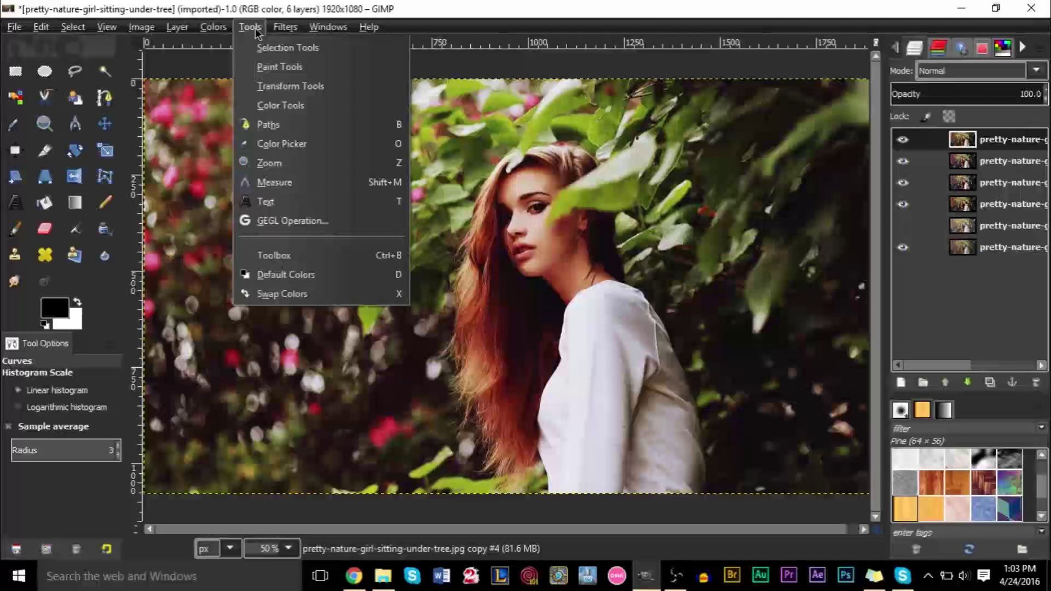
pyautogui.moveTo(213, 27)
pyautogui.click(266, 167)
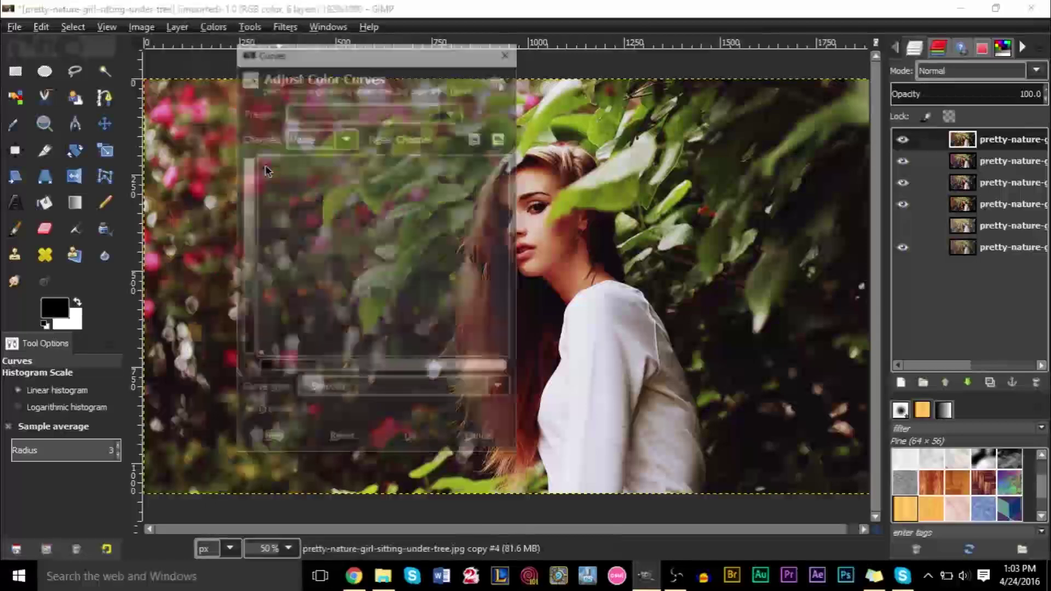
pyautogui.click(345, 137)
pyautogui.click(339, 177)
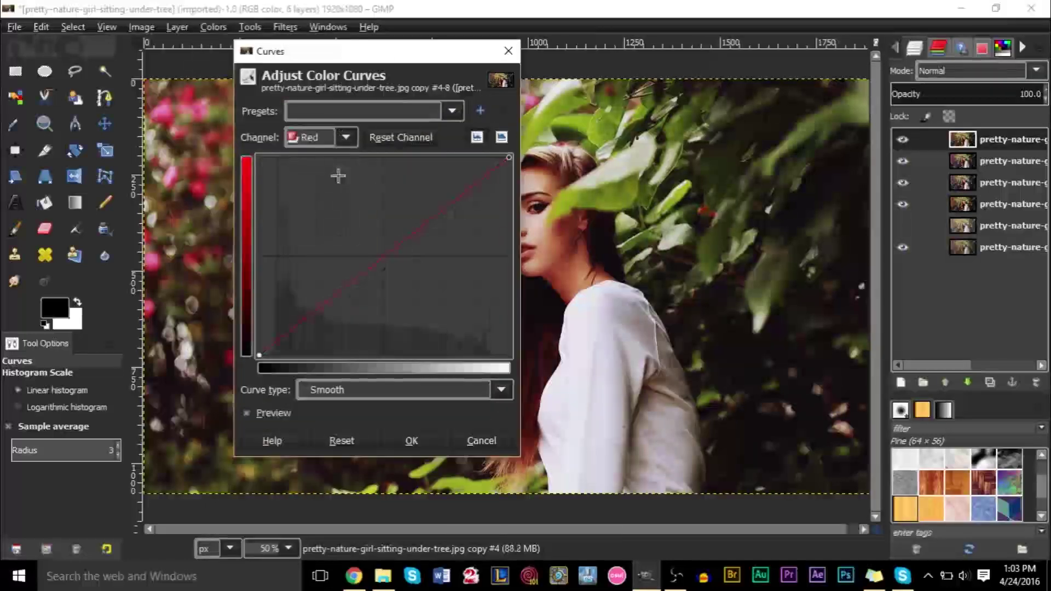
pyautogui.moveTo(384, 257)
pyautogui.mouseDown()
pyautogui.moveTo(376, 242)
pyautogui.moveTo(382, 249)
pyautogui.mouseUp()
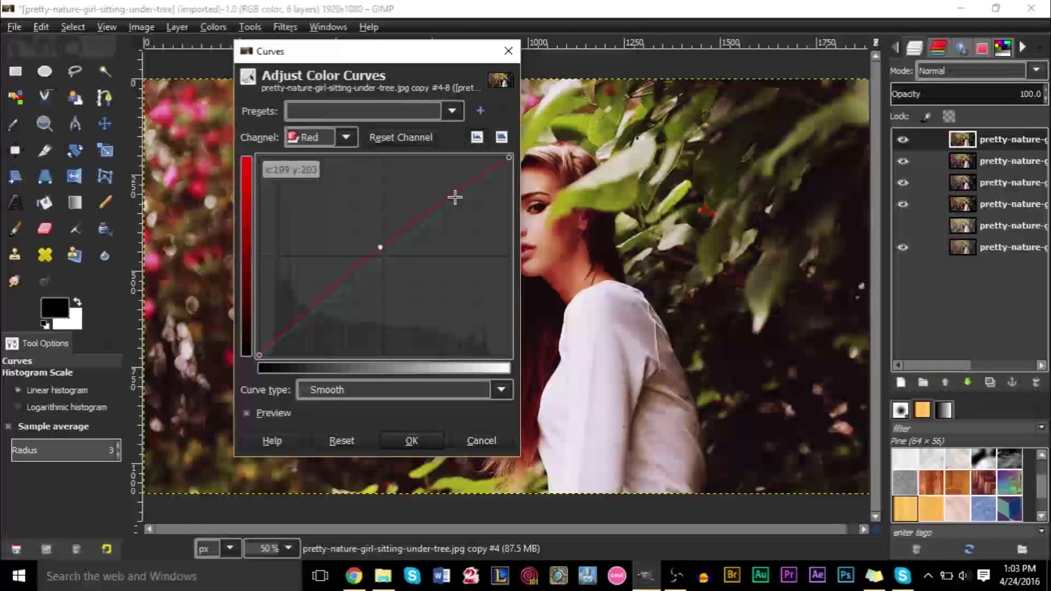
pyautogui.moveTo(454, 198); pyautogui.dragTo(459, 205)
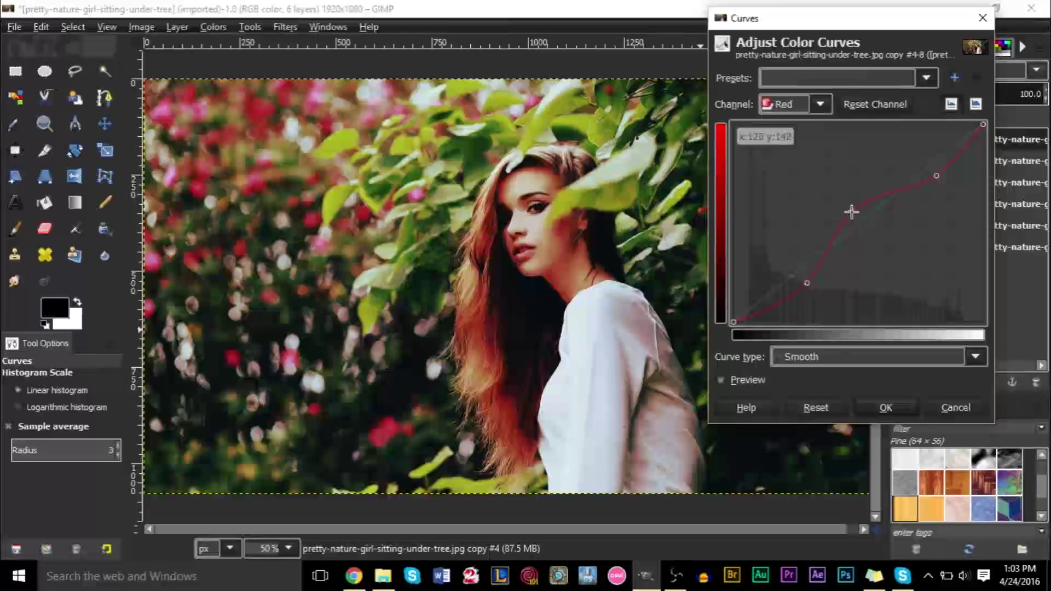
# Step: Fine-tune the red curve's midtone, highlight and shadow points, placing the highlight point at about x 206, y 192, and apply the curve
pyautogui.moveTo(851, 211); pyautogui.dragTo(852, 208)
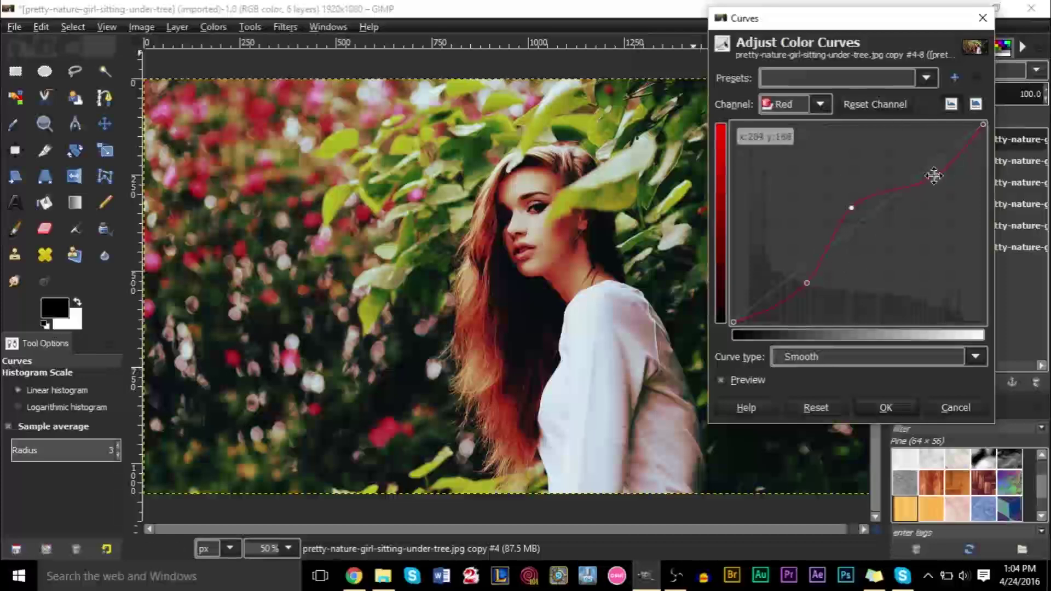
pyautogui.moveTo(936, 176)
pyautogui.mouseDown()
pyautogui.moveTo(949, 186)
pyautogui.moveTo(937, 172)
pyautogui.mouseUp()
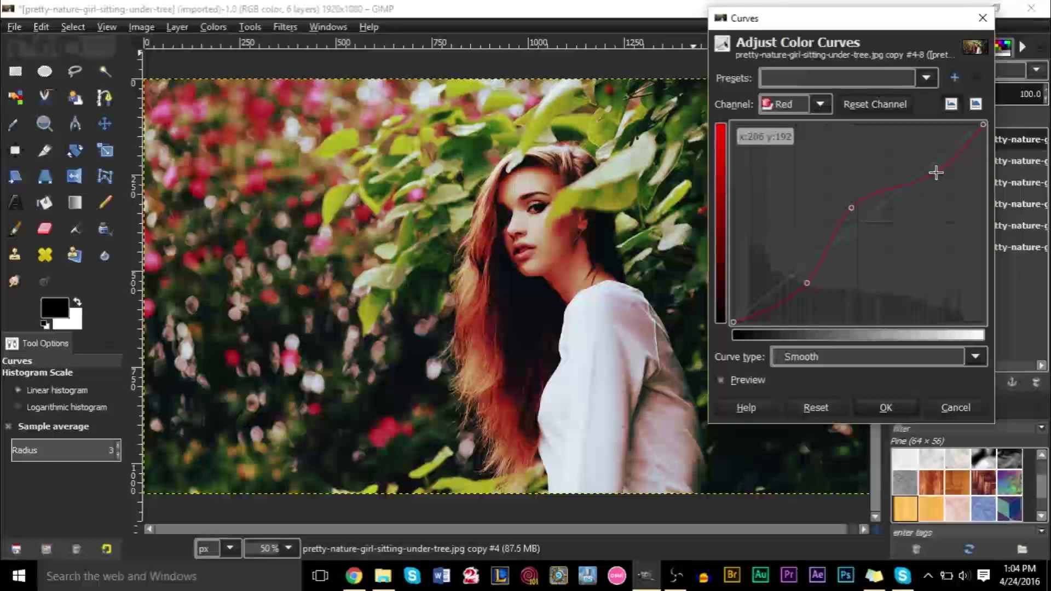
pyautogui.moveTo(859, 210)
pyautogui.mouseDown()
pyautogui.moveTo(845, 203)
pyautogui.moveTo(851, 211)
pyautogui.mouseUp()
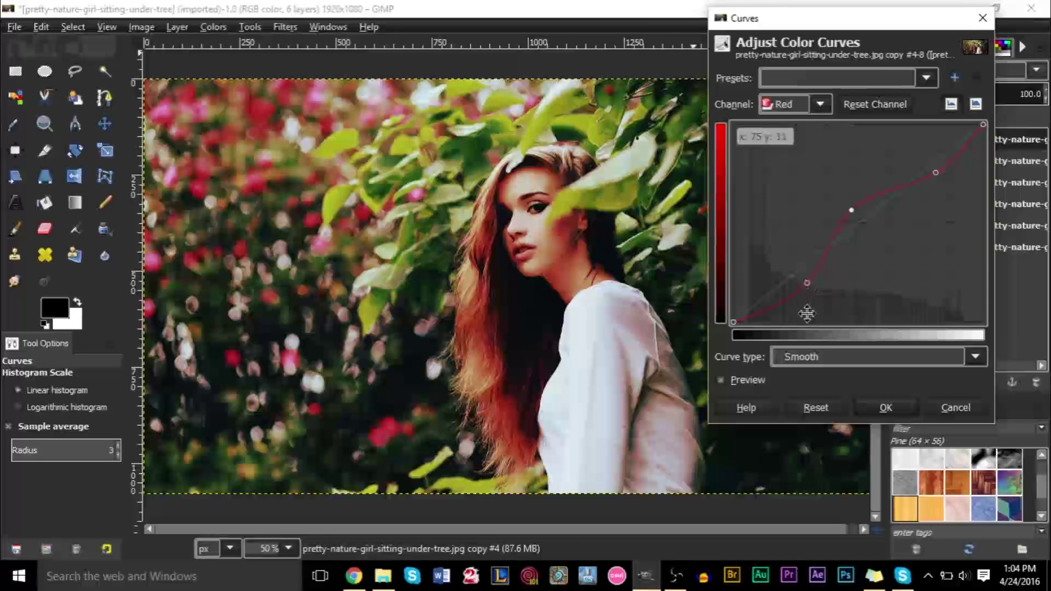
pyautogui.click(807, 285)
pyautogui.moveTo(818, 280); pyautogui.dragTo(803, 281)
pyautogui.click(886, 408)
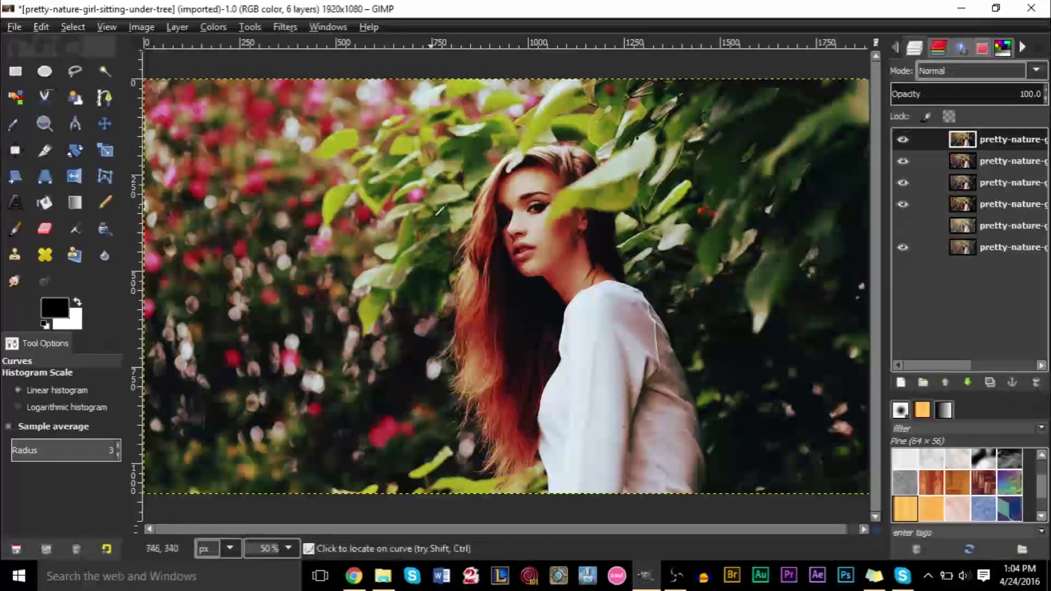
# Step: Compare the red-adjusted top copy with the contrast copy by hiding both blue-adjusted copies and toggling the top layer's visibility
pyautogui.click(902, 140)
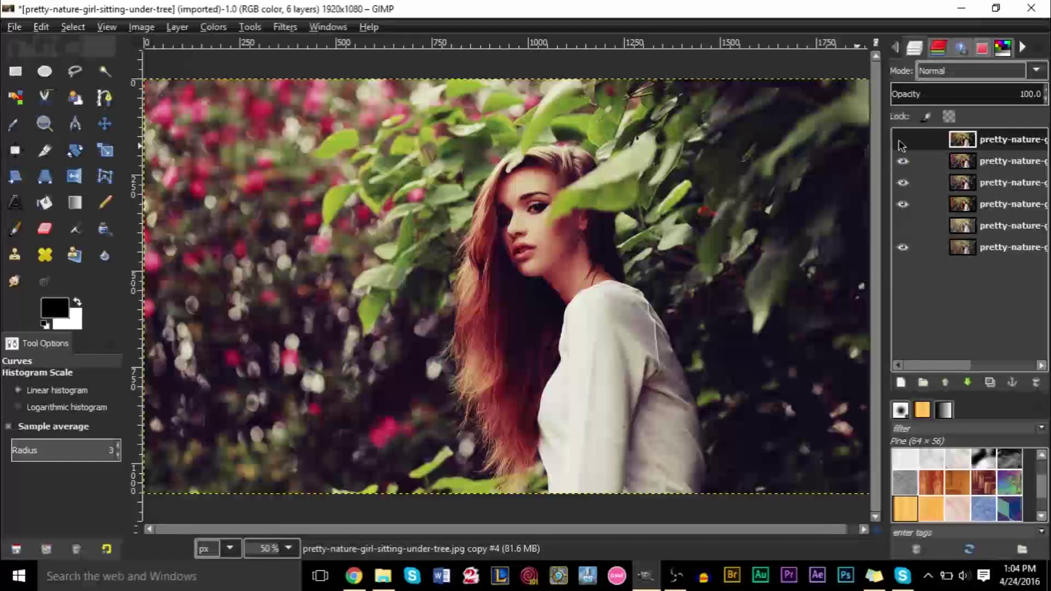
pyautogui.click(902, 161)
pyautogui.click(903, 182)
pyautogui.click(904, 140)
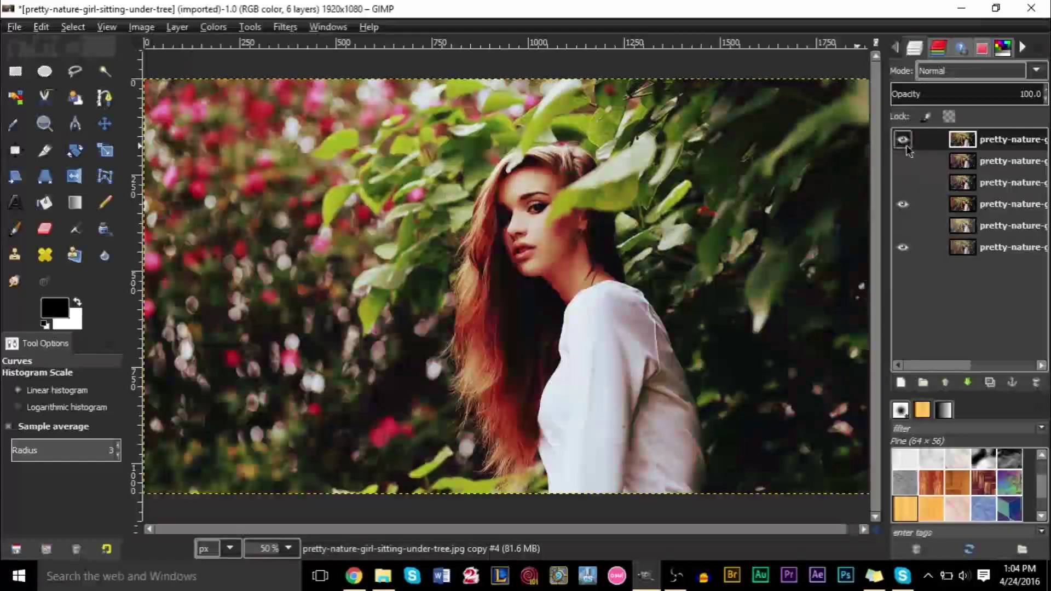
pyautogui.click(904, 140)
pyautogui.click(903, 140)
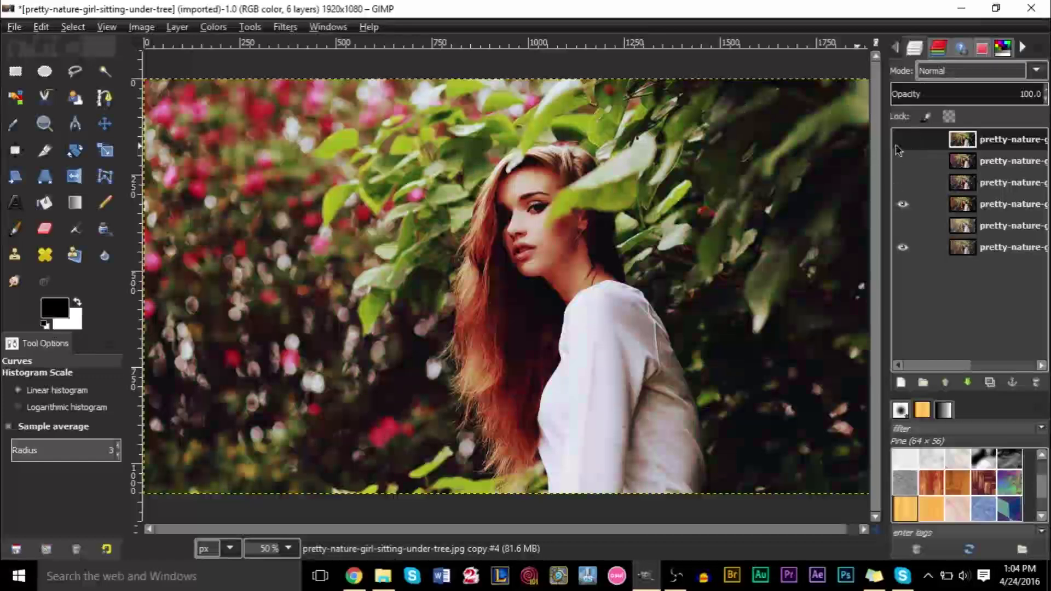
pyautogui.click(902, 140)
pyautogui.click(903, 140)
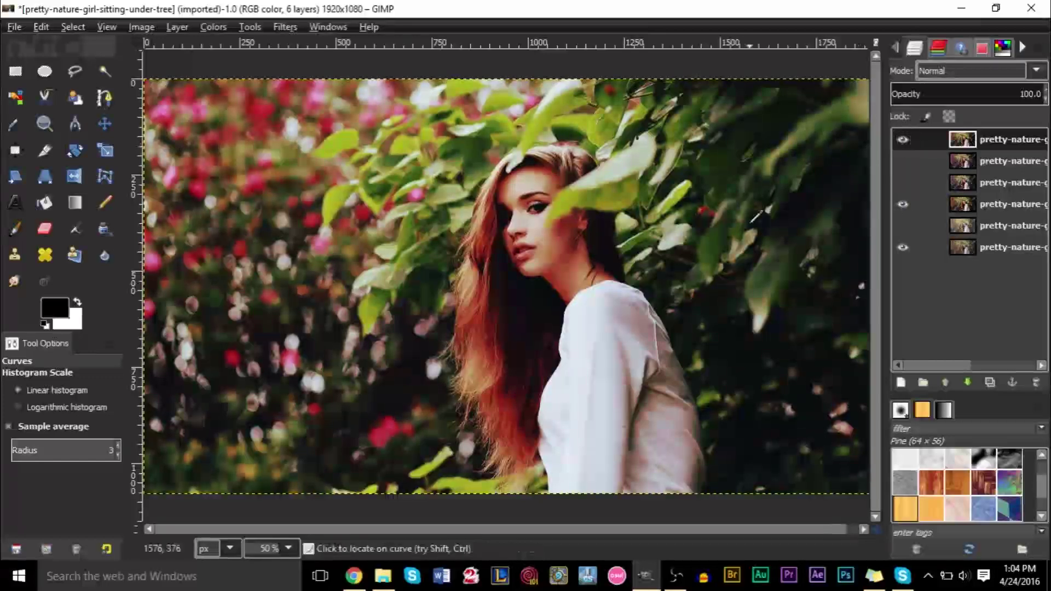
pyautogui.click(903, 140)
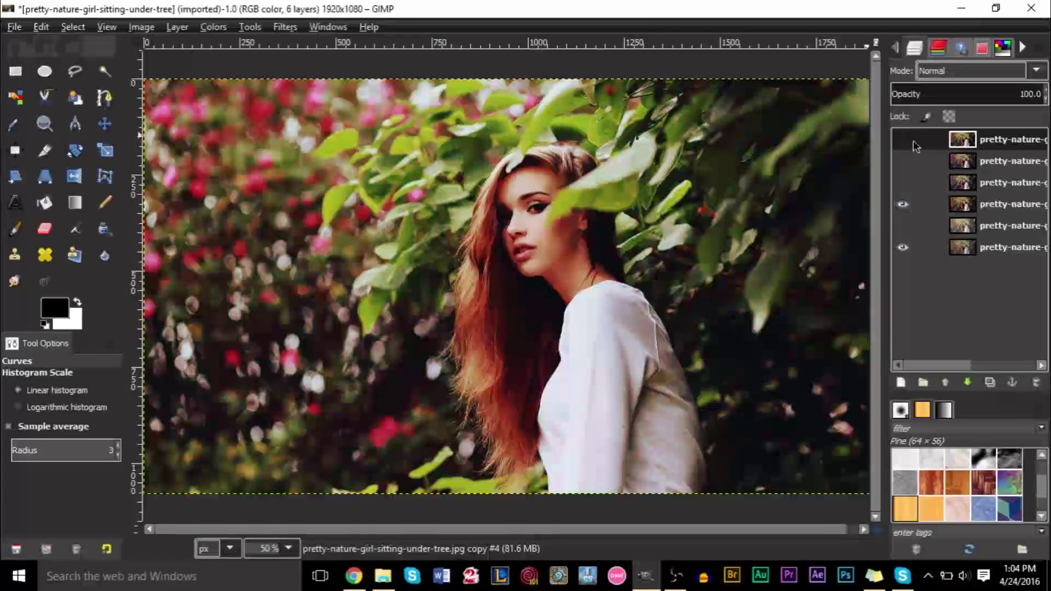
pyautogui.click(903, 141)
# Step: Show the two blue-adjusted copies and the hidden midtone-lift copy above the original again
pyautogui.click(903, 161)
pyautogui.click(902, 183)
pyautogui.click(902, 226)
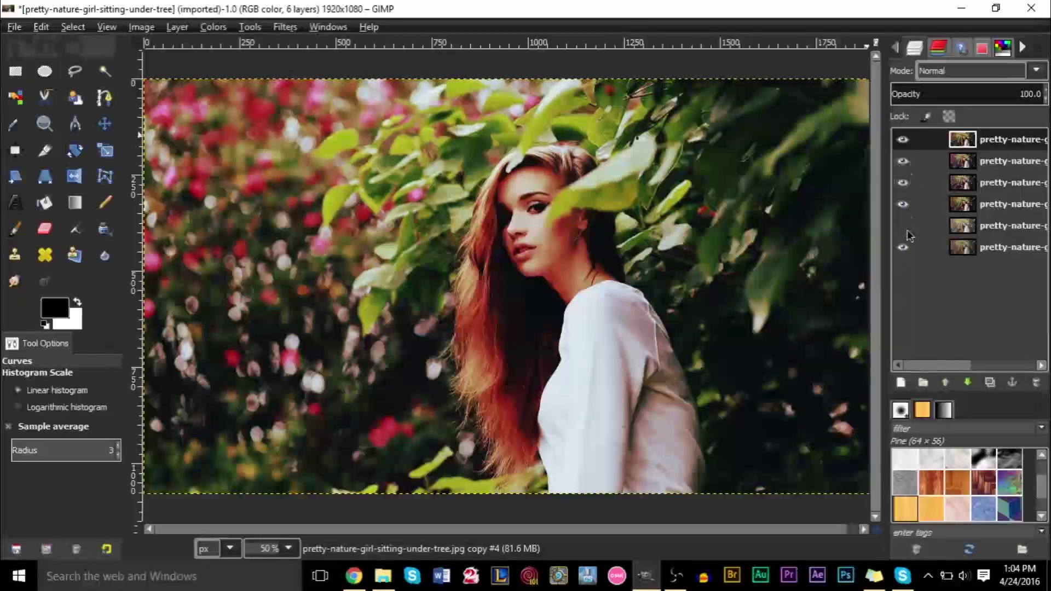
pyautogui.click(903, 205)
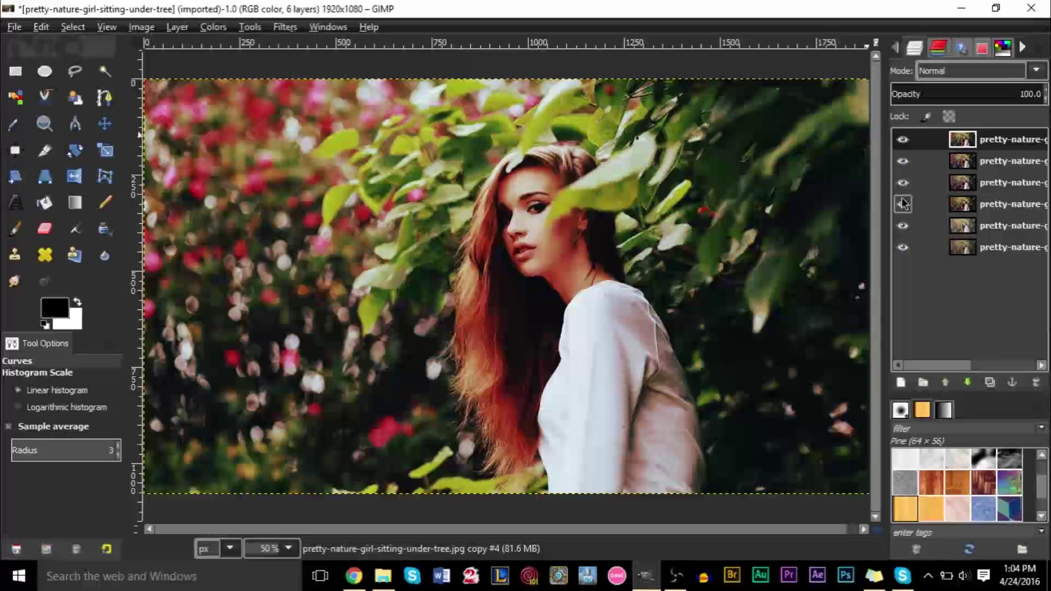